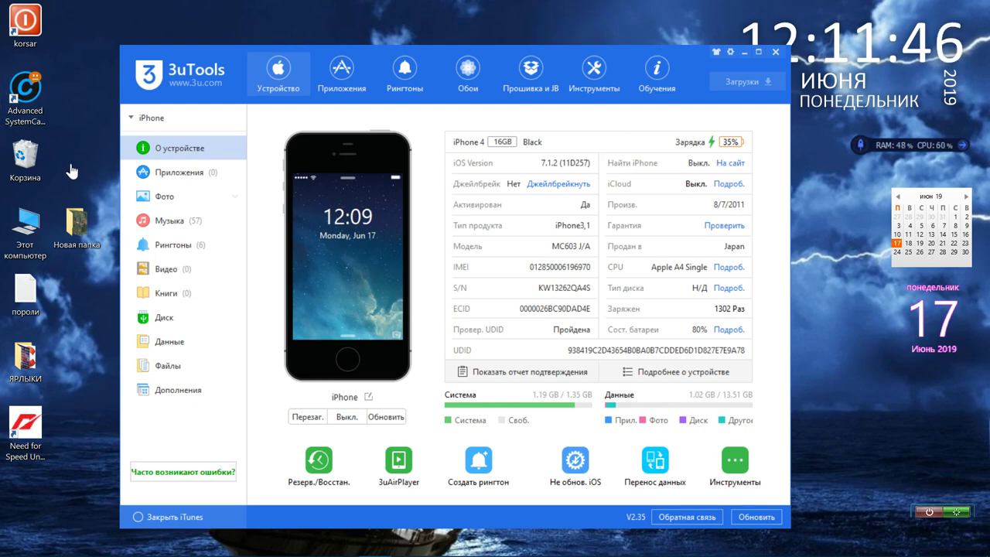
# - Reposition the program window and look through the iPhone's Диск, Музыка, Рингтоны, Видео and Книги sections
pyautogui.moveTo(231, 62); pyautogui.dragTo(225, 48)
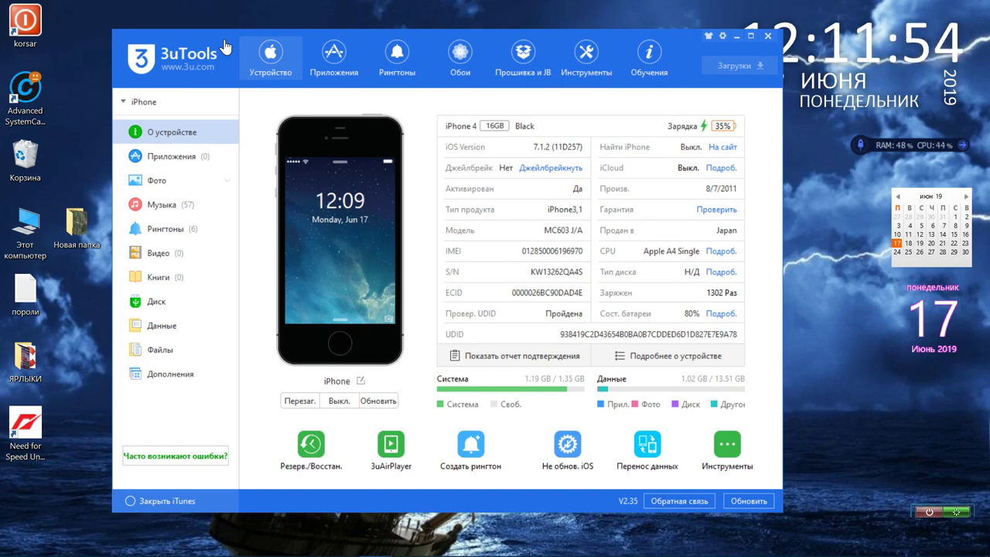
pyautogui.moveTo(224, 47); pyautogui.dragTo(225, 47)
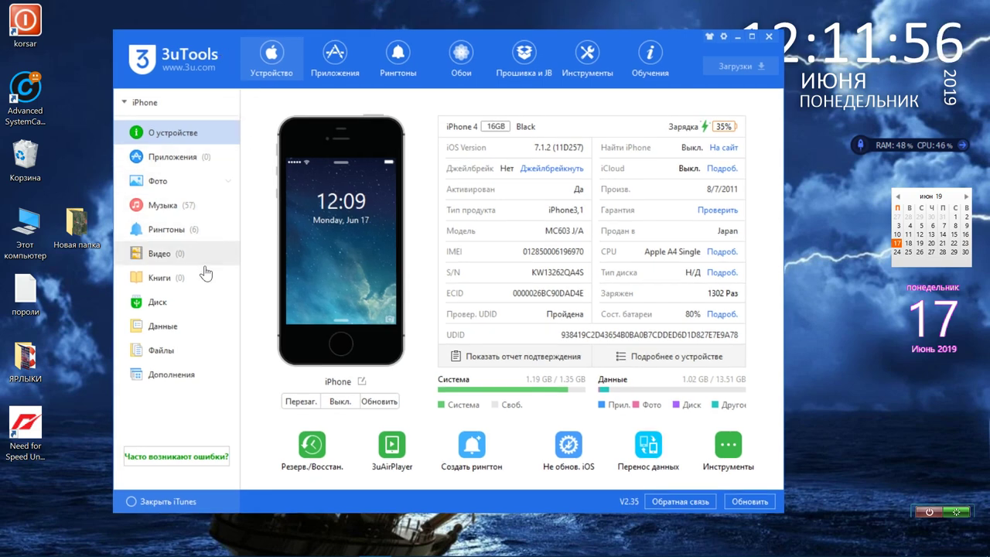
pyautogui.click(203, 302)
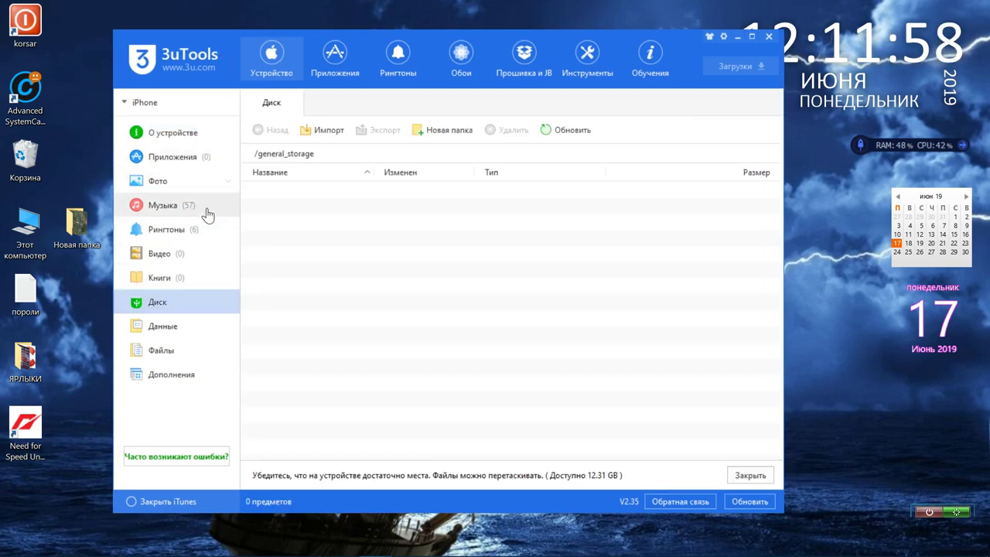
pyautogui.click(207, 211)
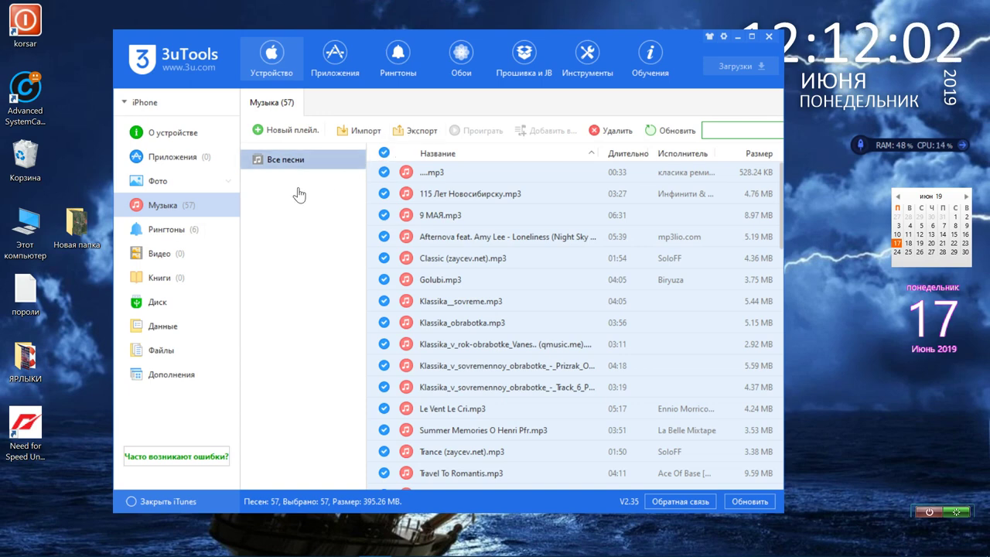
pyautogui.click(219, 236)
pyautogui.click(215, 255)
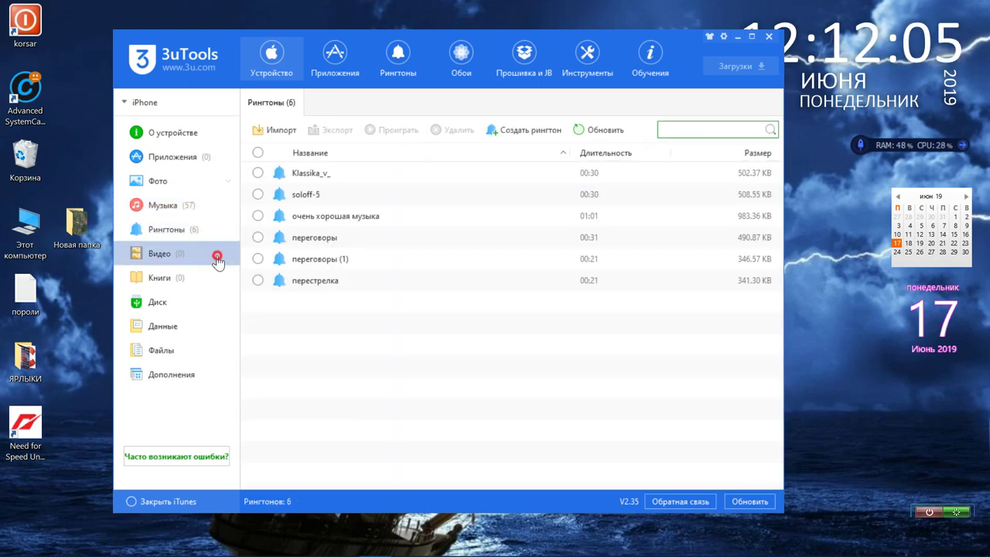
pyautogui.click(214, 282)
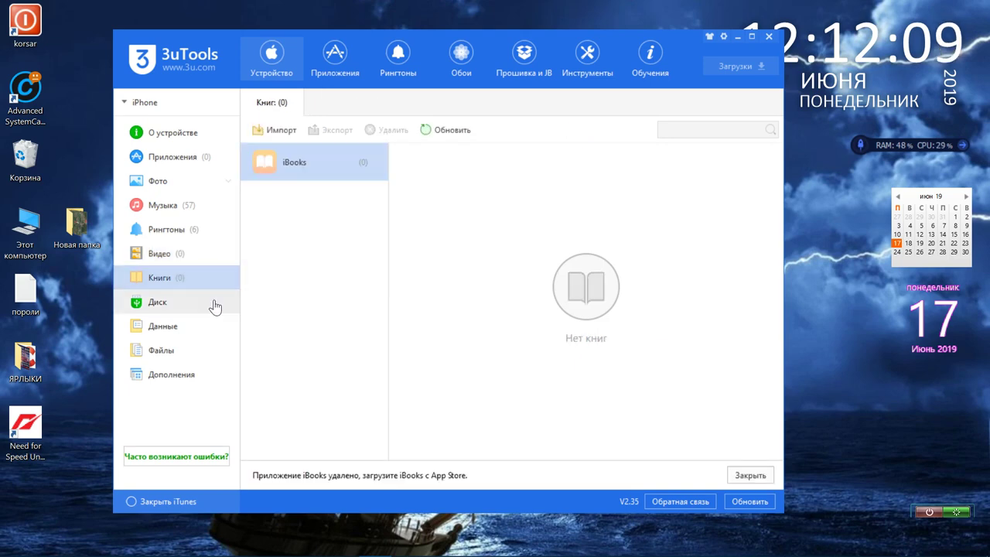
# - View the iPhone's Диск, Данные and Файлы sections, ending at the Дополнения tool collection
pyautogui.click(216, 306)
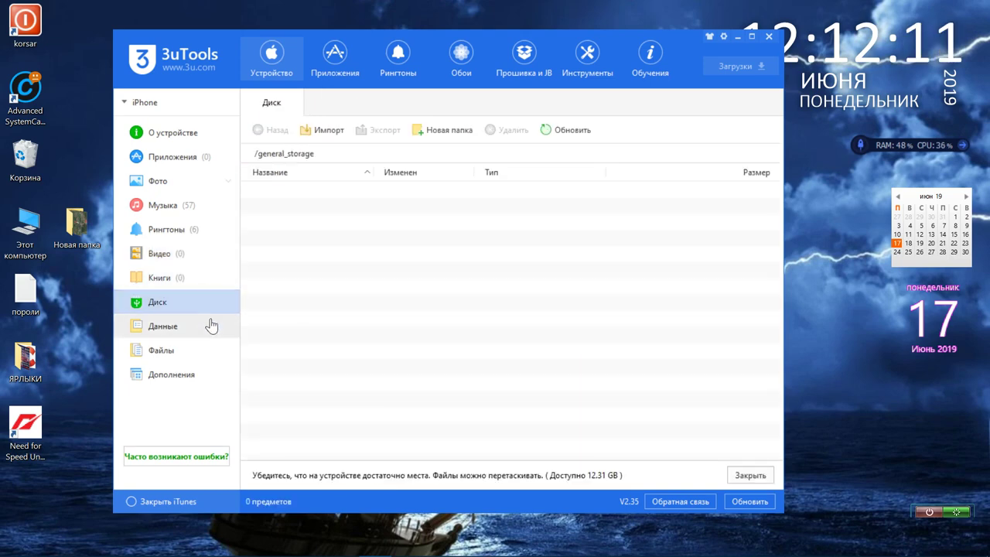
pyautogui.click(209, 326)
pyautogui.click(200, 351)
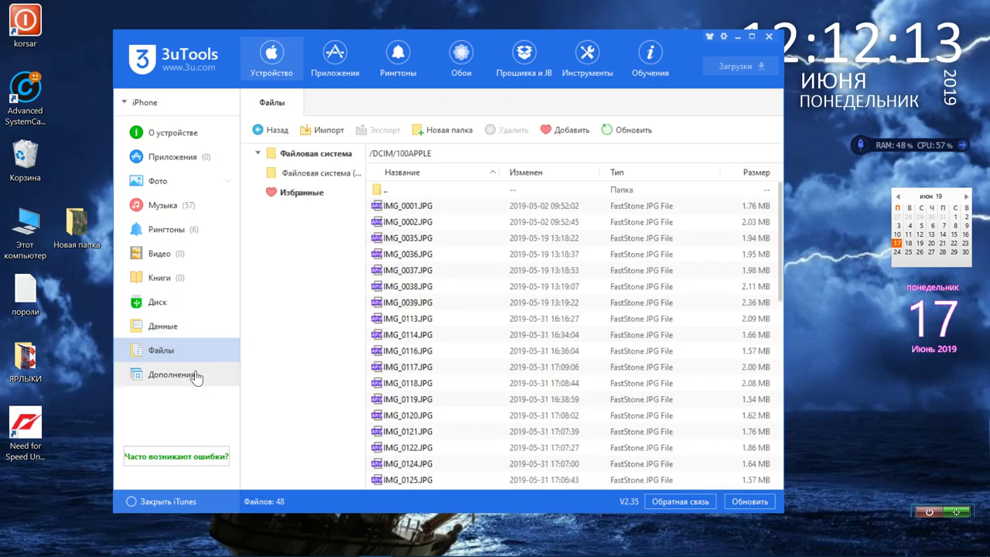
pyautogui.click(195, 375)
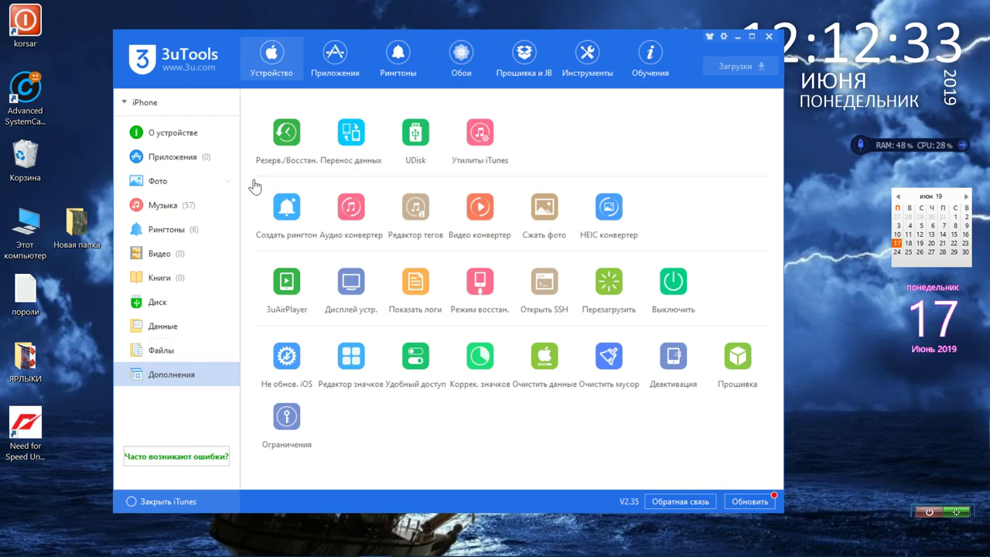
# - Examine the Приложения catalog, comparing the iPad and iPhone listings and browsing the recommended iPhone games
pyautogui.click(331, 75)
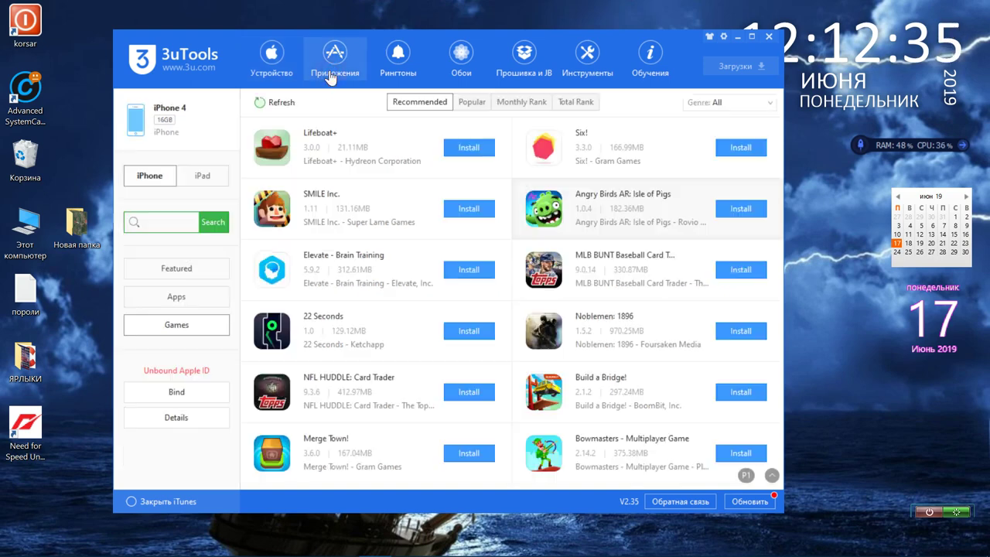
pyautogui.click(190, 178)
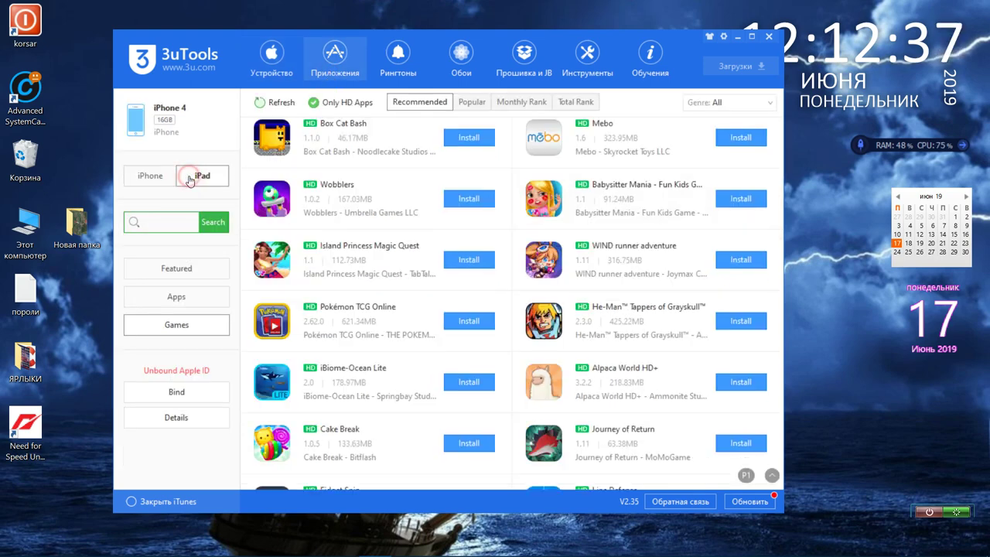
pyautogui.click(161, 176)
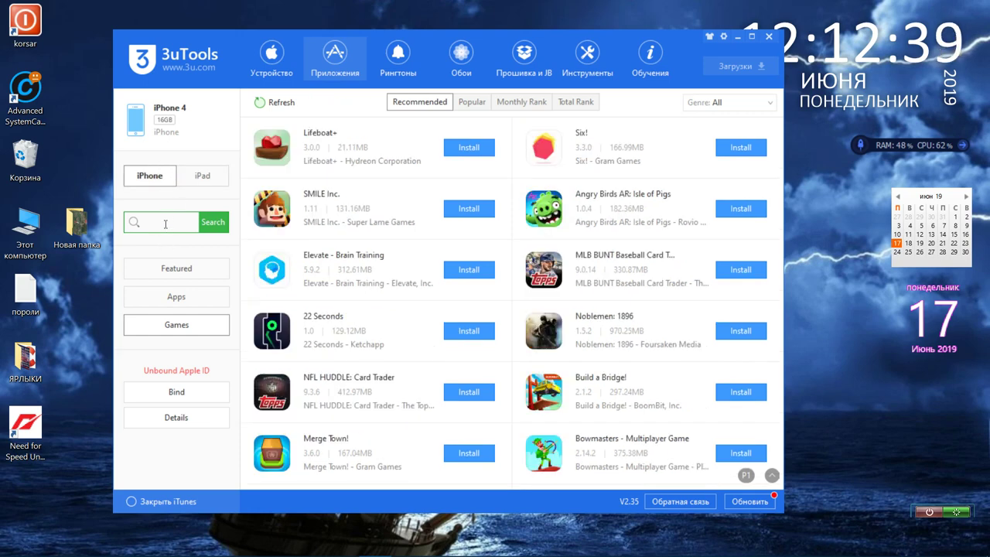
pyautogui.click(165, 224)
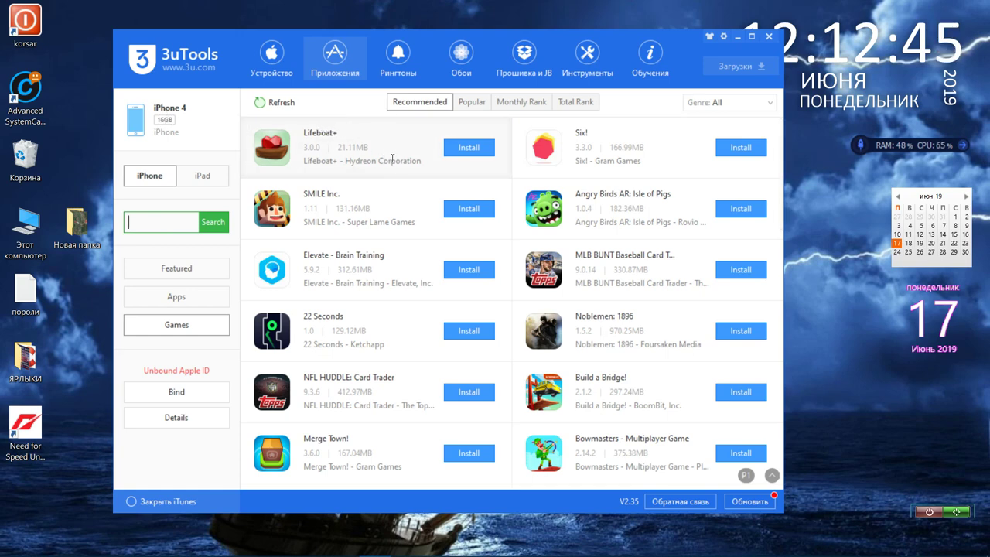
pyautogui.scroll(-3, 394, 168)
pyautogui.scroll(3, 393, 162)
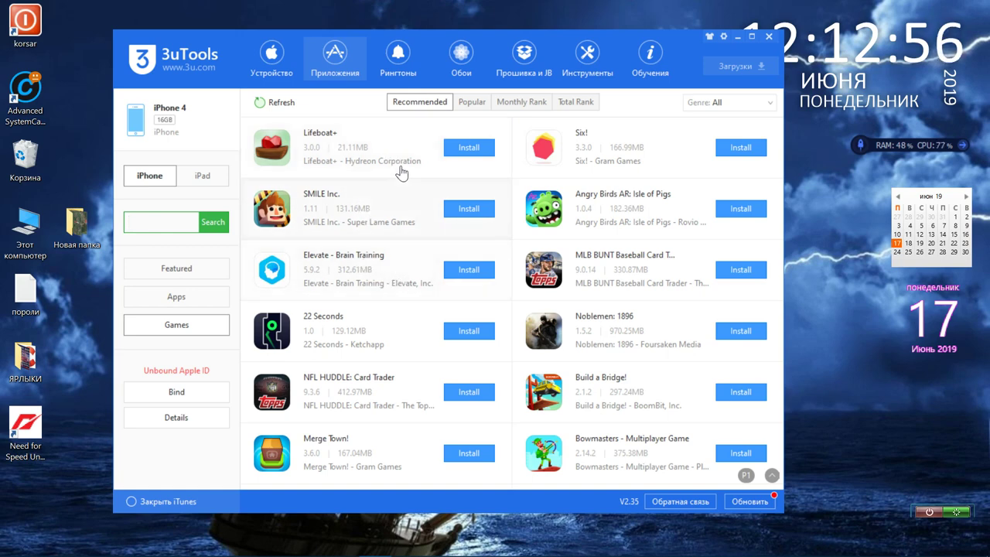
# - Browse the Рингтоны and Обои catalogs, checking which device models wallpapers are offered for
pyautogui.click(399, 69)
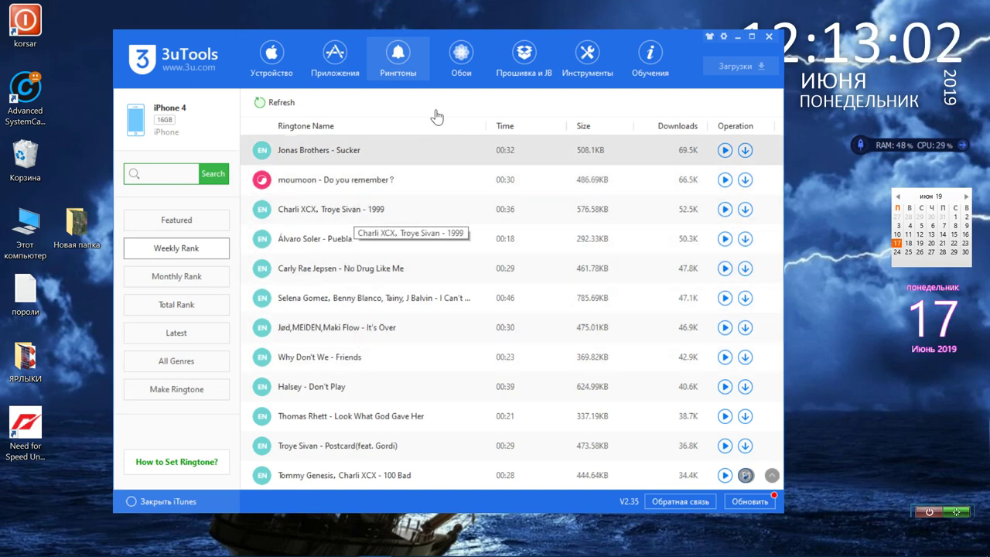
pyautogui.click(460, 67)
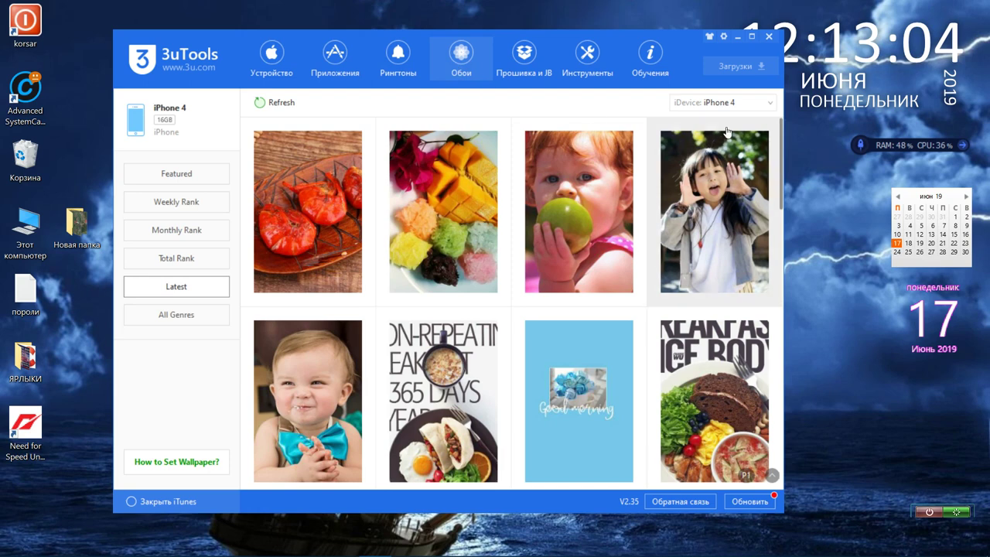
pyautogui.click(766, 103)
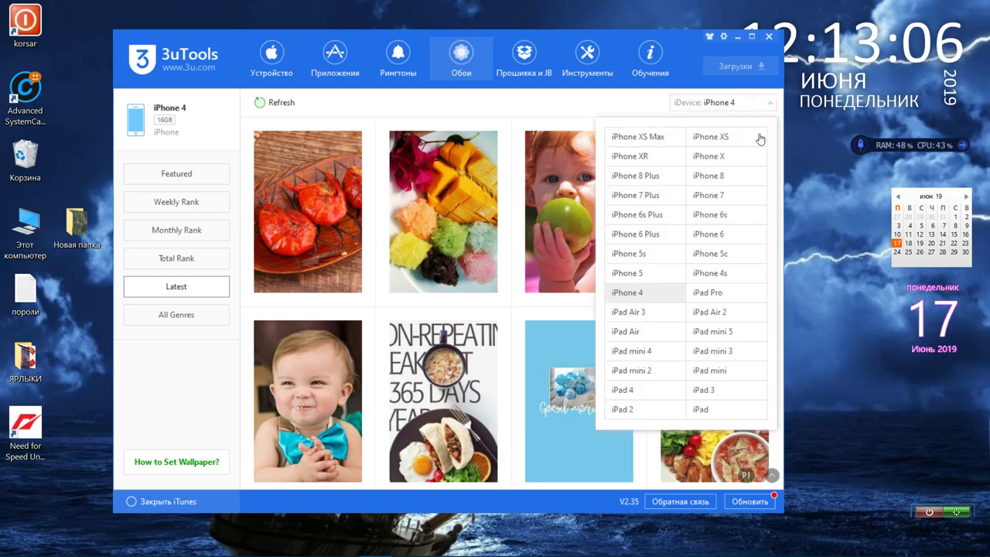
pyautogui.click(768, 103)
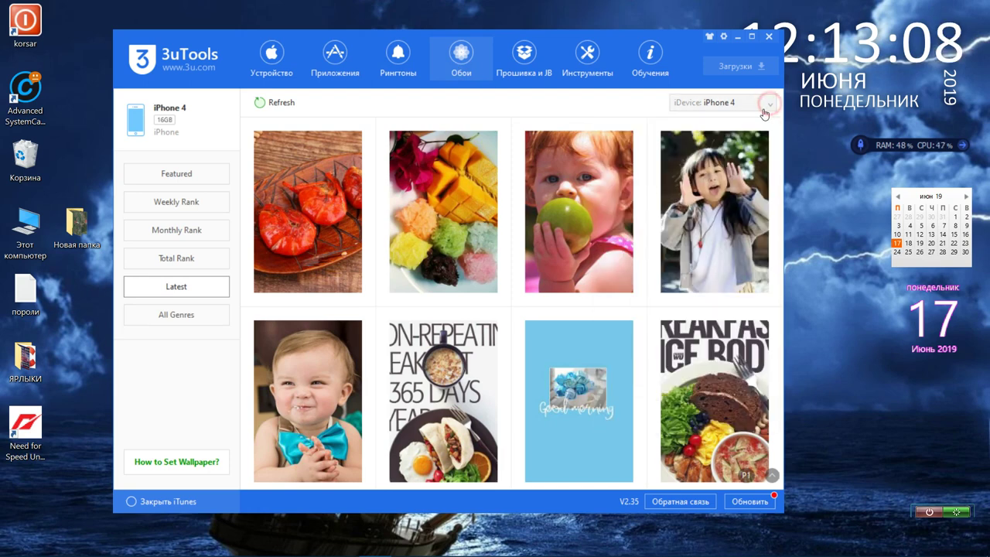
# - Look at the Резерв./Восстан. and Перенос данных tools in the Инструменты section and close each one
pyautogui.click(591, 68)
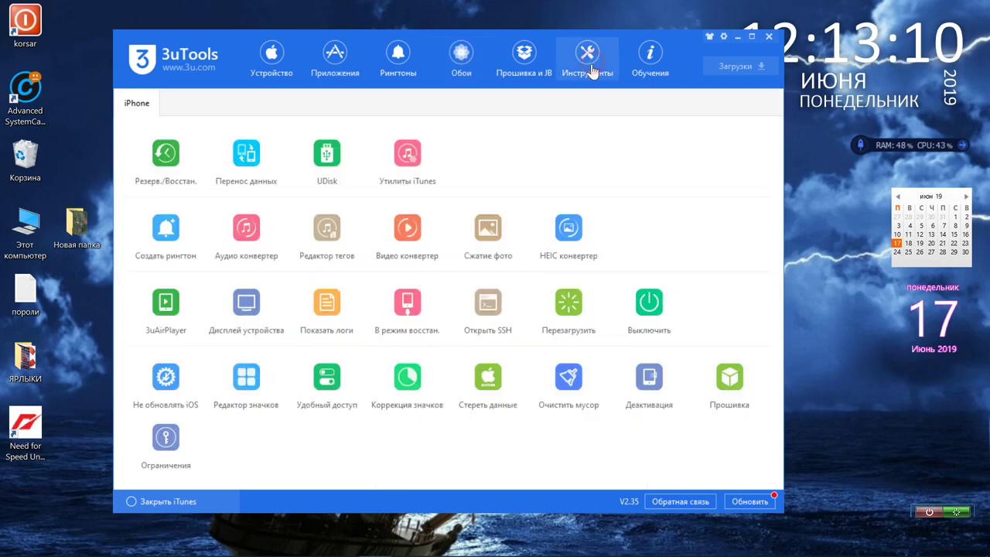
pyautogui.click(180, 175)
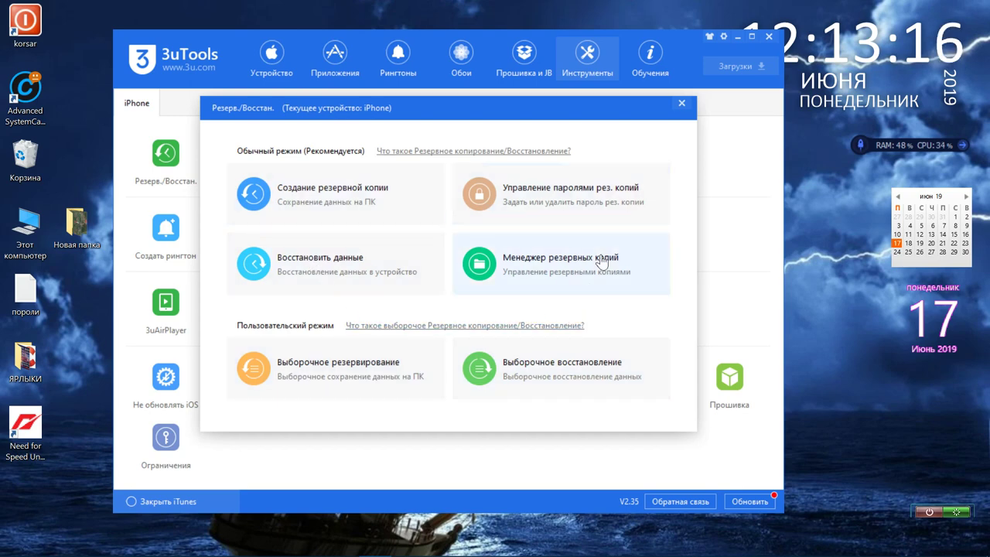
pyautogui.click(681, 103)
pyautogui.click(257, 163)
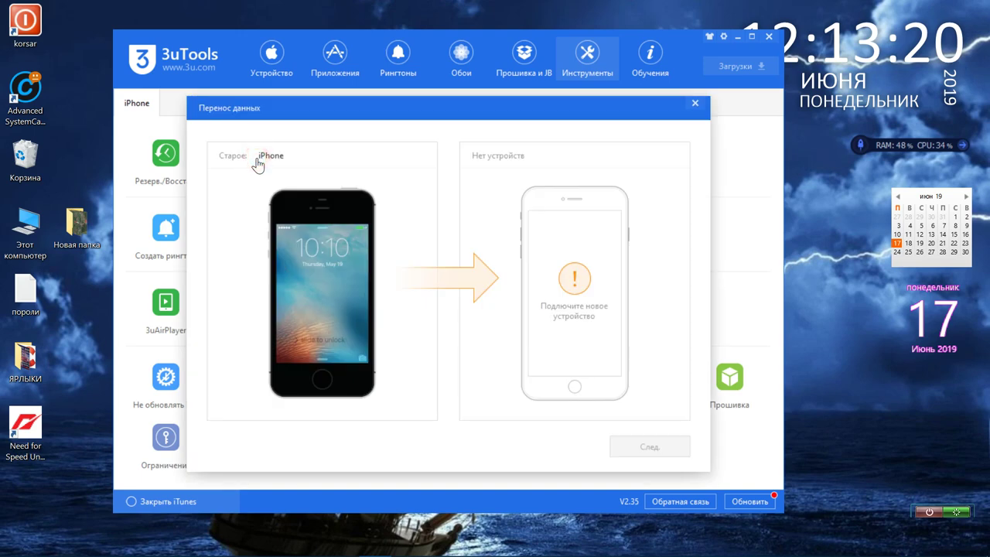
pyautogui.click(695, 103)
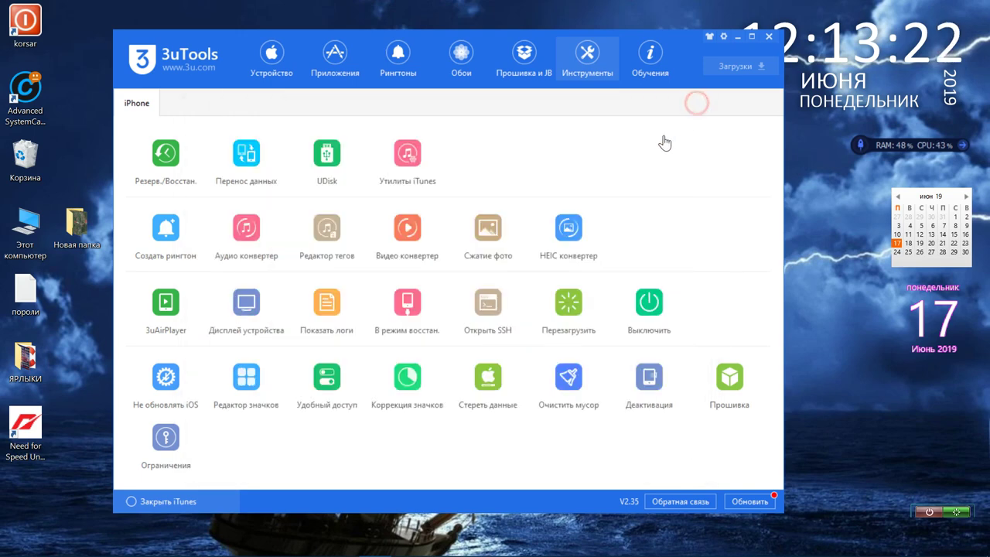
# - View the UDisk tool's storage page and open Утилиты iTunes from the Инструменты section
pyautogui.click(331, 167)
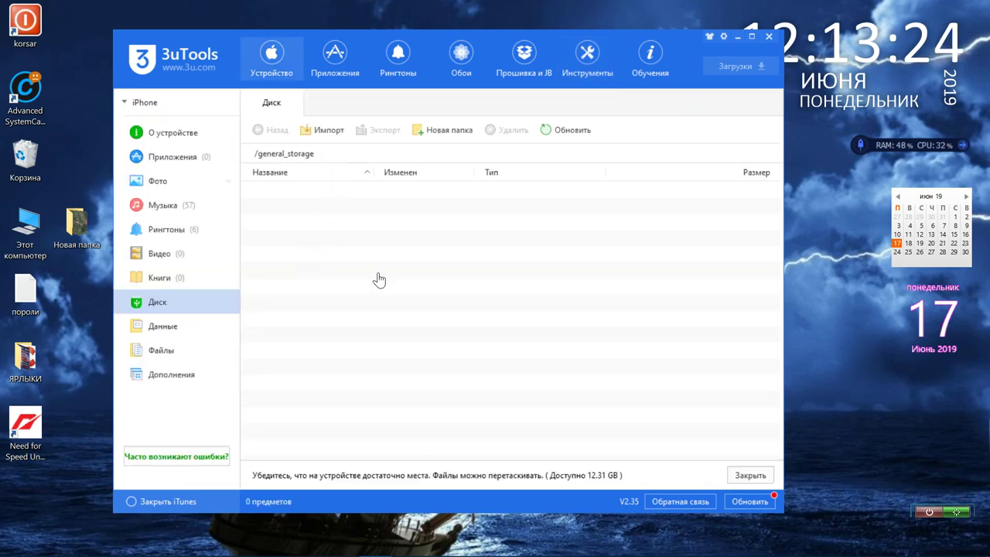
pyautogui.click(592, 75)
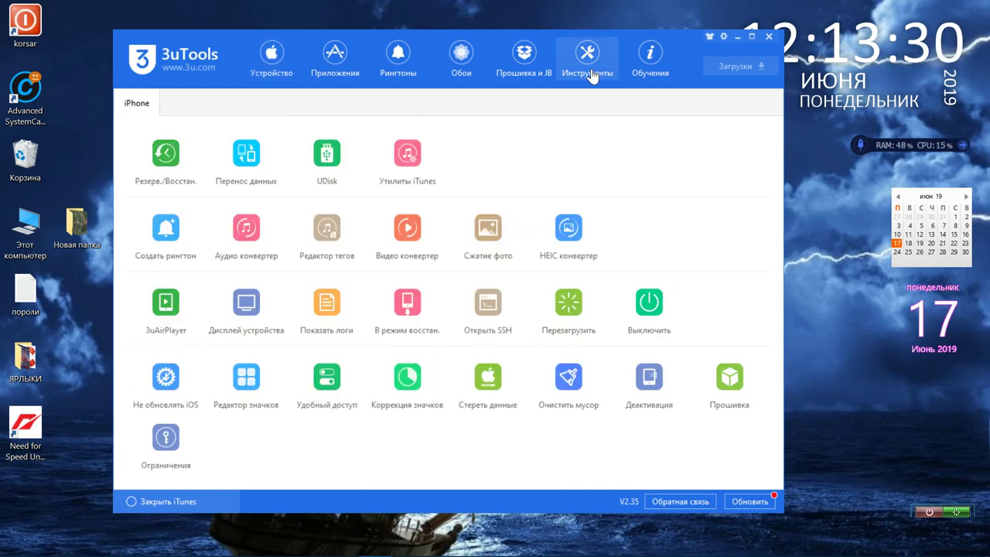
pyautogui.click(424, 178)
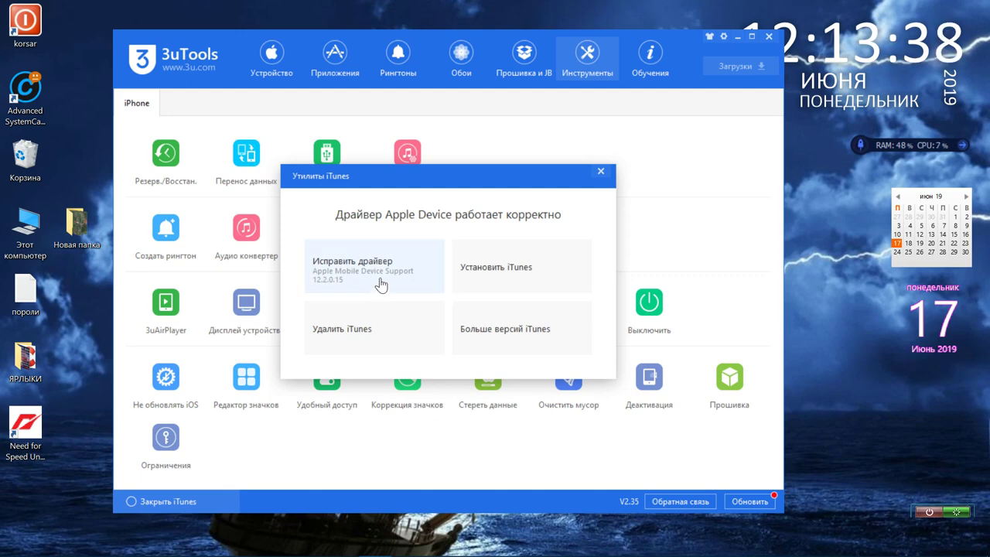
# - In File Explorer, view the photos in Apple iPhone's Internal Storage > DCIM > 860OKMZO, then close the window and Утилиты iTunes
pyautogui.doubleClick(31, 228)
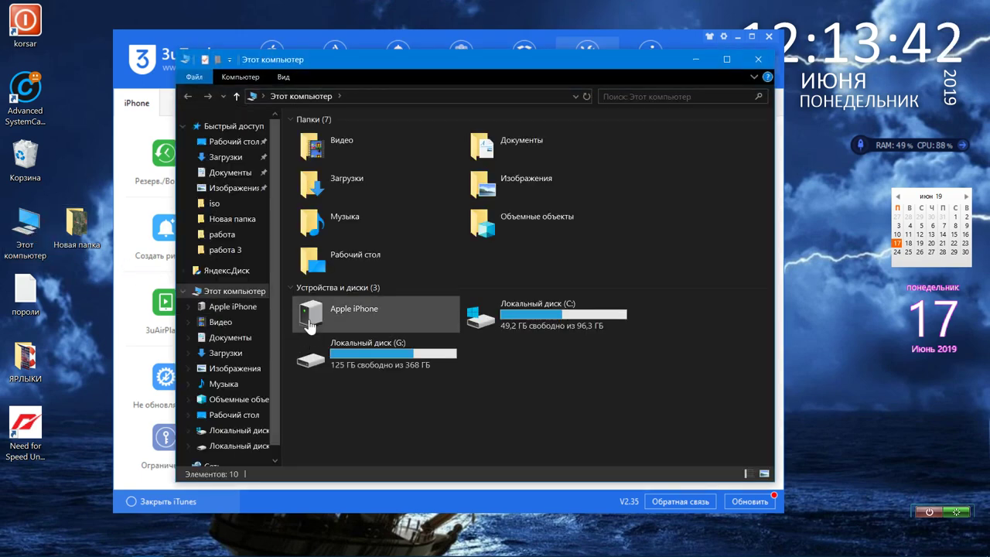
pyautogui.click(326, 314)
pyautogui.doubleClick(327, 314)
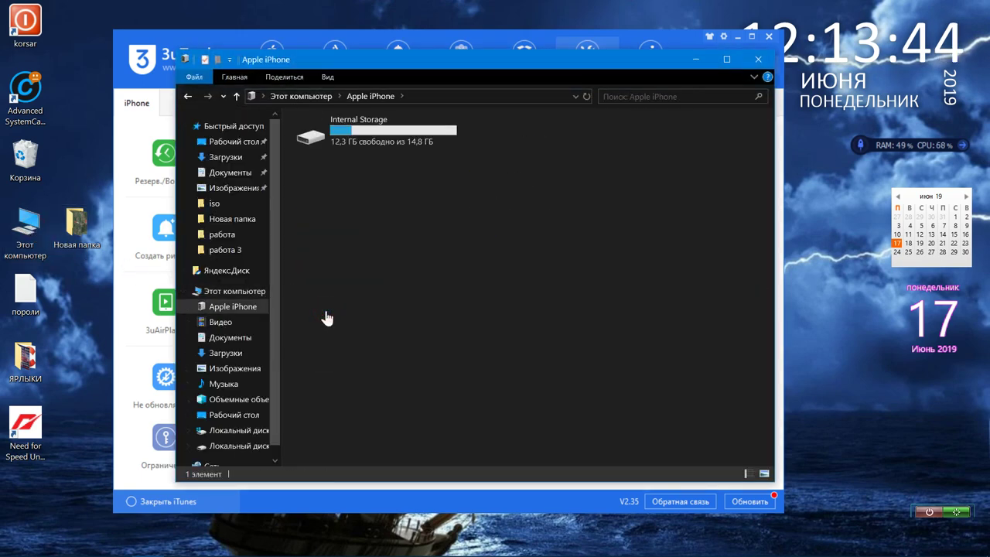
pyautogui.doubleClick(379, 141)
pyautogui.doubleClick(387, 147)
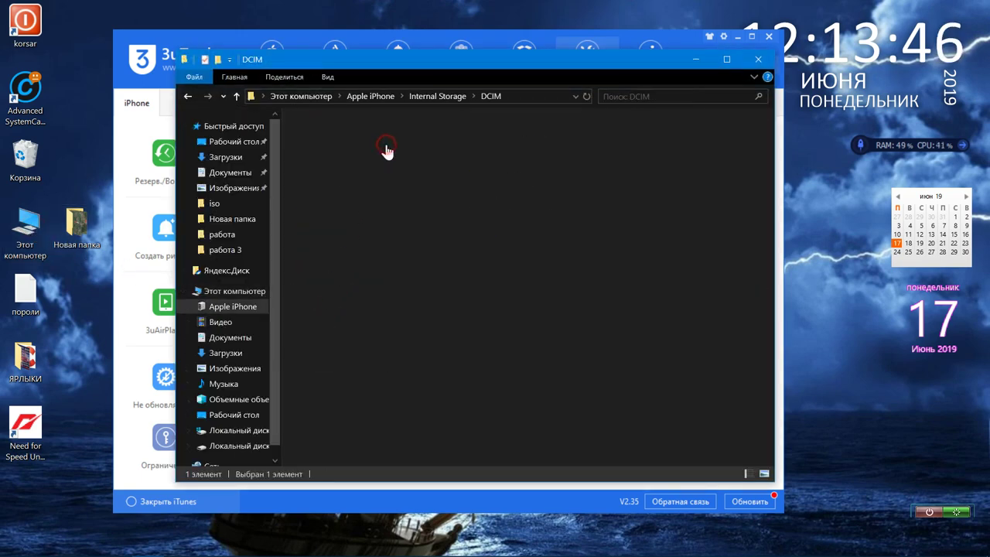
pyautogui.doubleClick(387, 149)
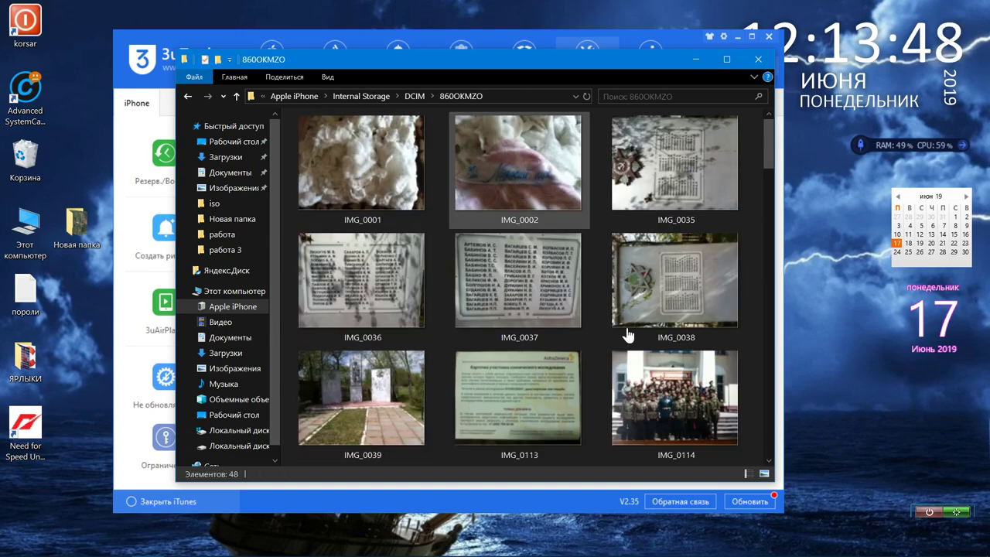
pyautogui.click(758, 60)
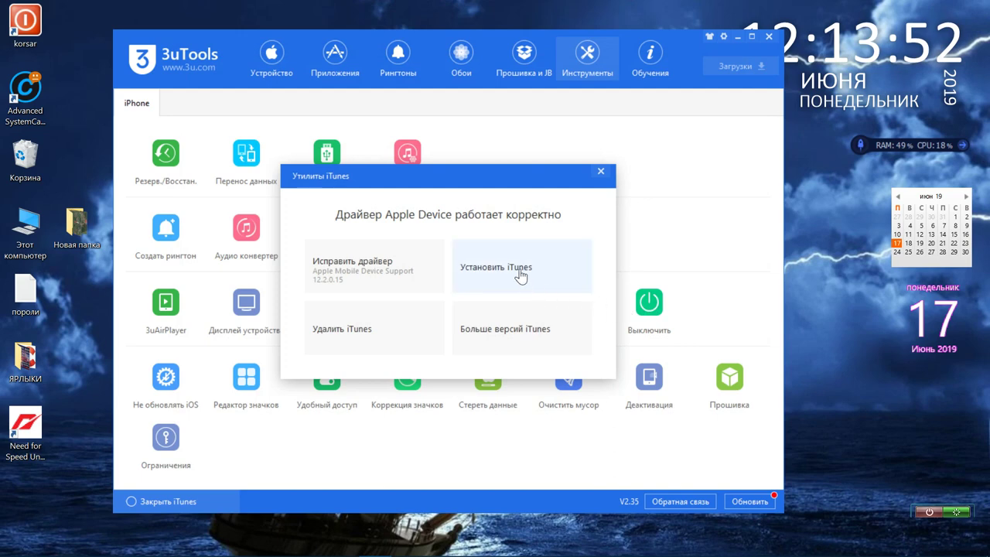
pyautogui.click(602, 173)
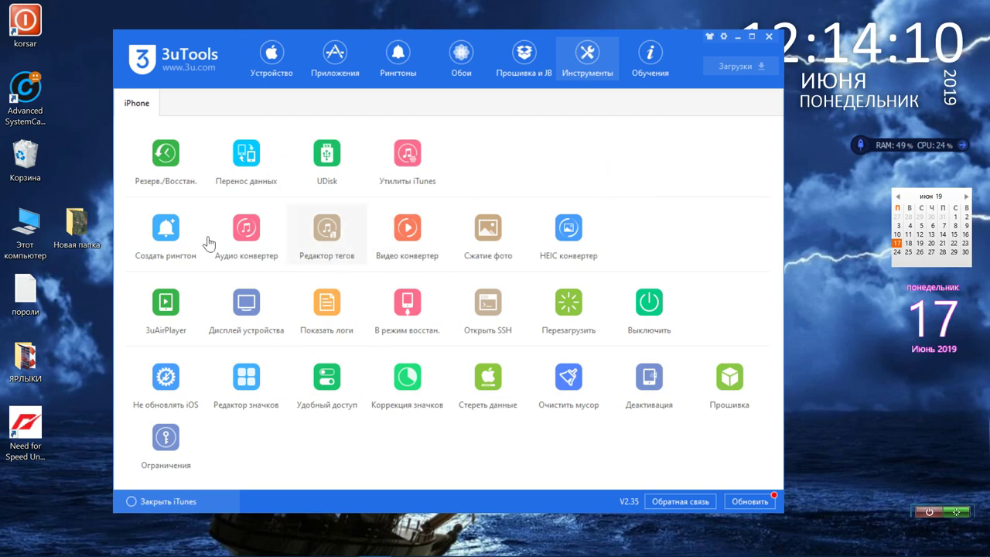
# - Look at the Создать рингтон tool and its choice of source files from the PC, and close it without choosing one
pyautogui.click(169, 236)
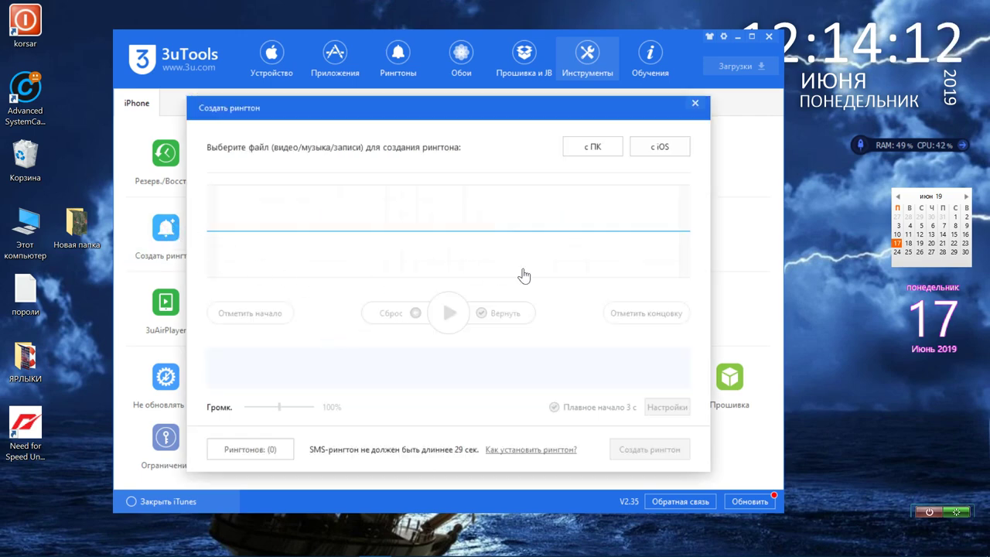
pyautogui.click(596, 161)
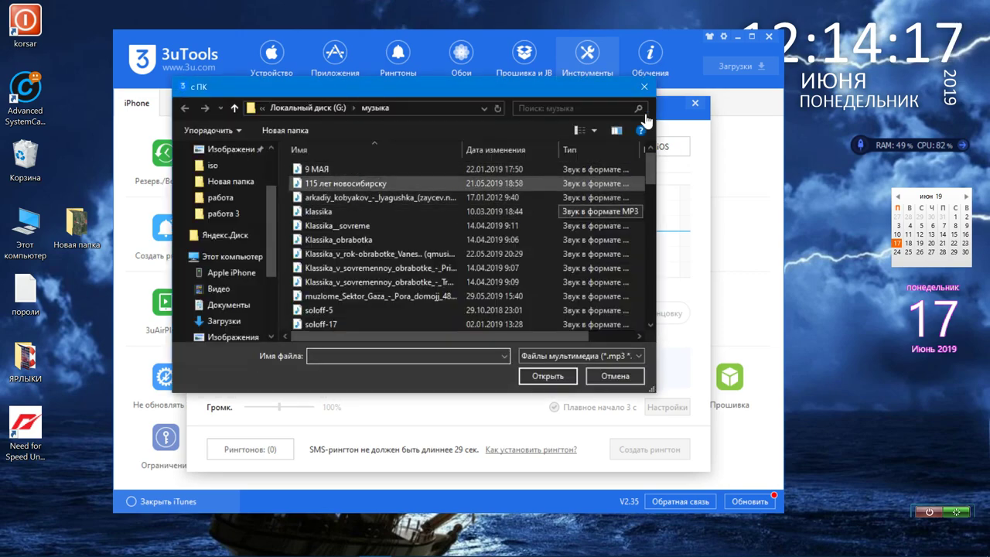
pyautogui.click(641, 90)
pyautogui.click(695, 102)
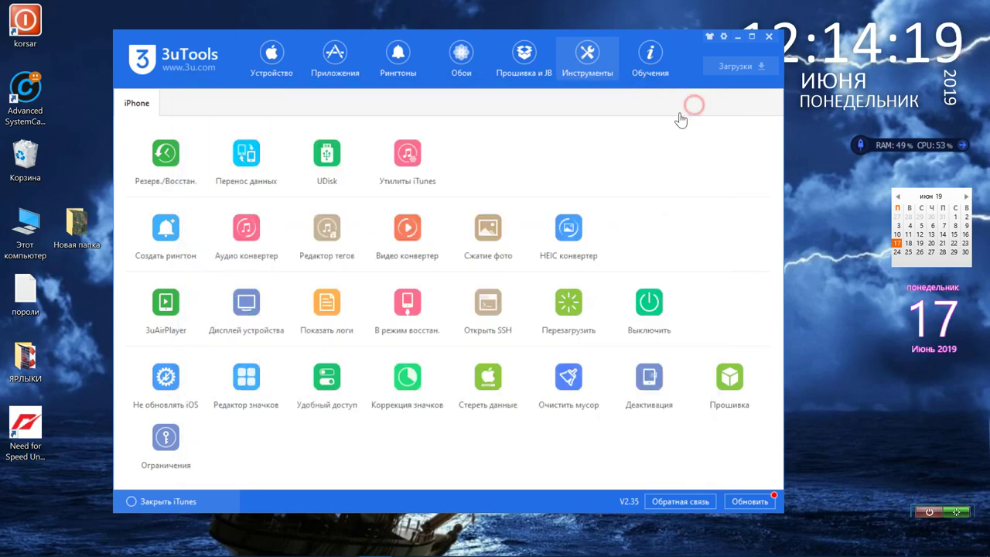
# - Look at the Аудио конвертер and Редактор тегов tools in the Инструменты section and close each one
pyautogui.click(252, 236)
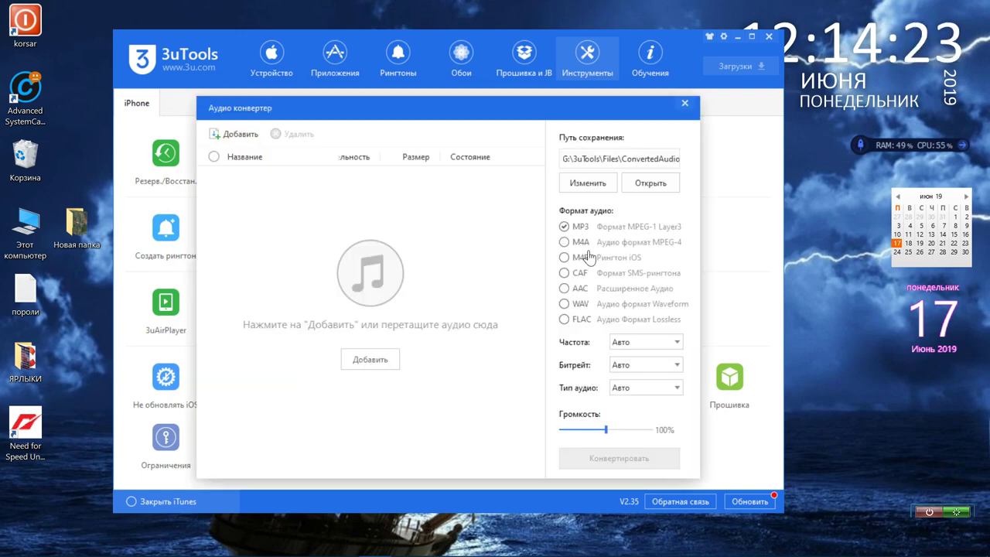
pyautogui.click(684, 106)
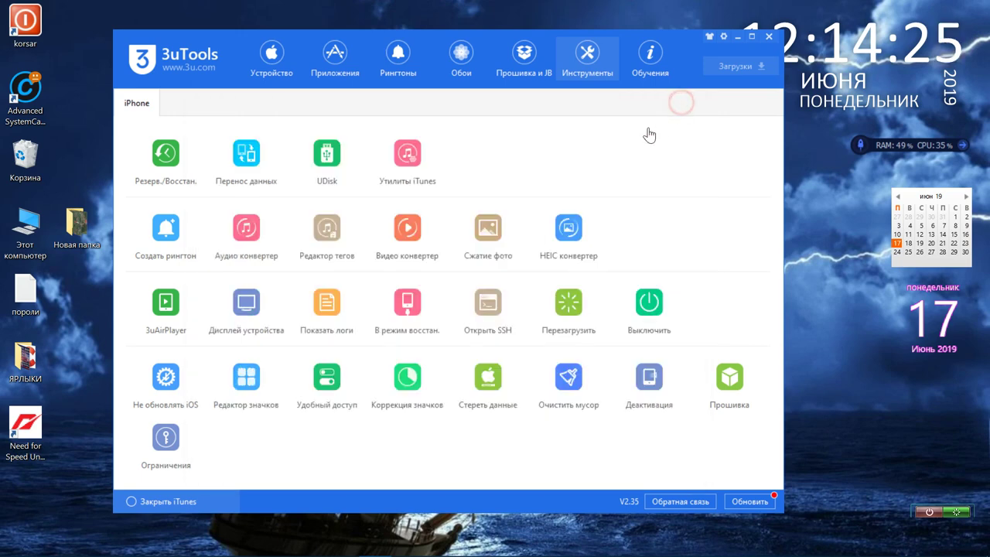
pyautogui.click(338, 238)
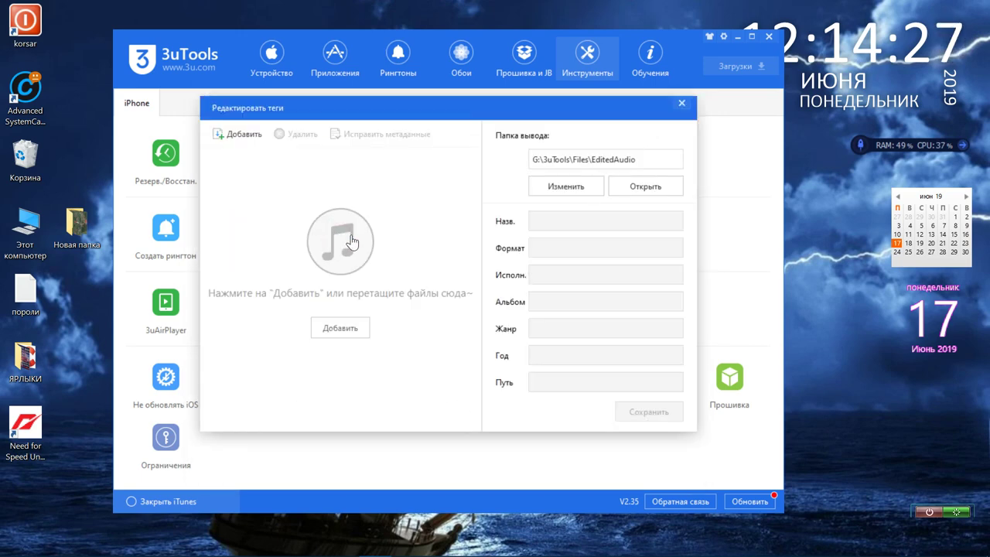
pyautogui.click(682, 103)
# - Look at the Видео конвертер and Сжатие фото tools and close each one without adding or scanning anything
pyautogui.click(408, 229)
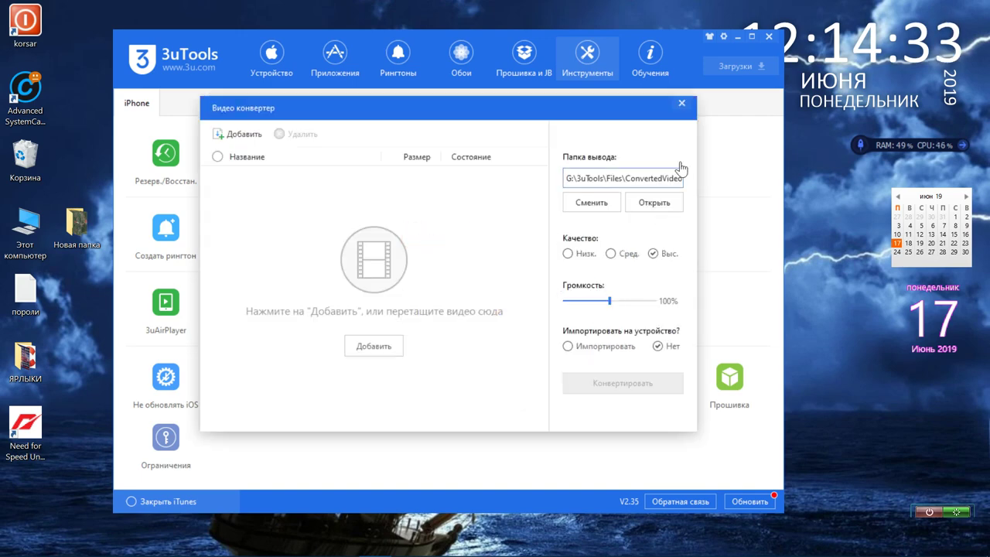
pyautogui.click(682, 105)
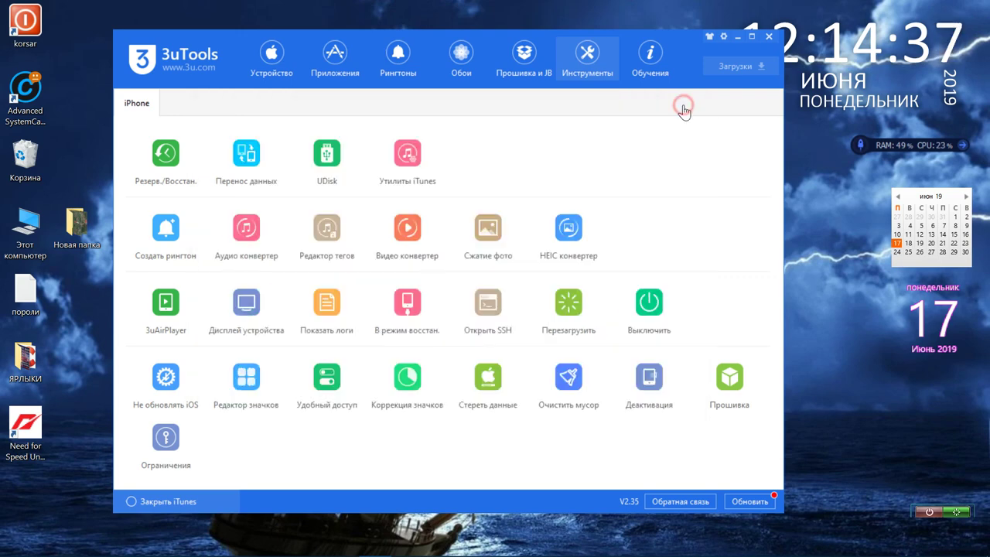
pyautogui.click(487, 230)
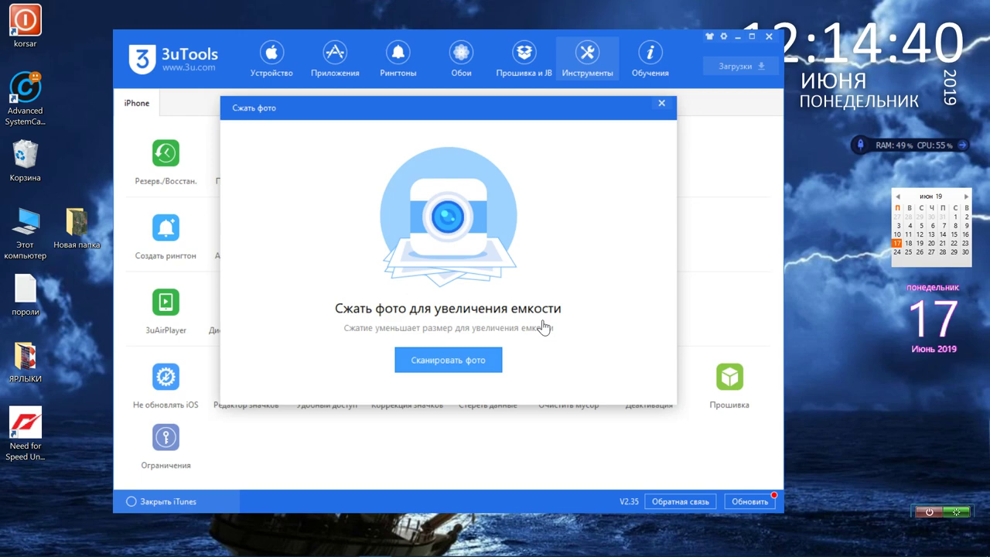
pyautogui.click(662, 103)
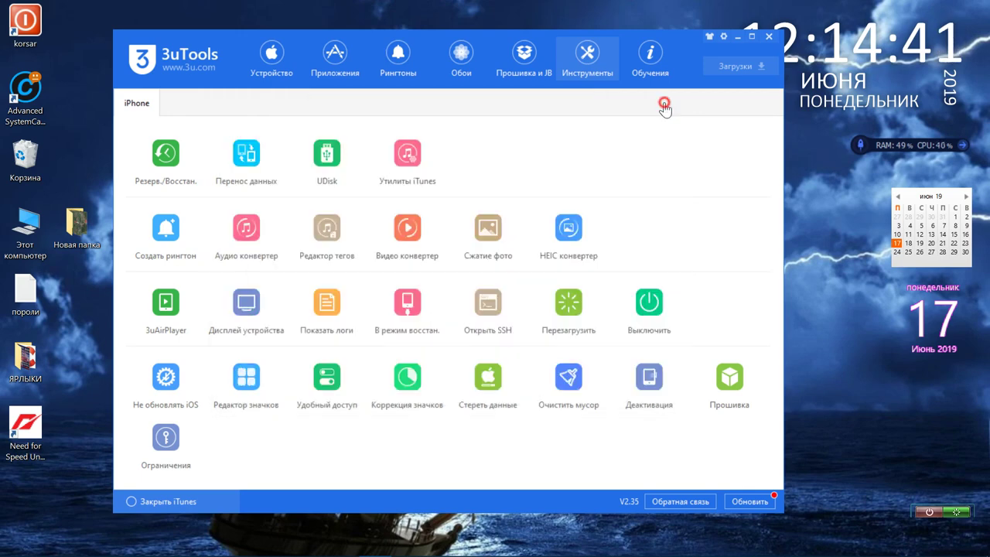
# - Look at the HEIC конвертер tool and the phone's live screen in Дисплей устройства, closing each one
pyautogui.click(569, 227)
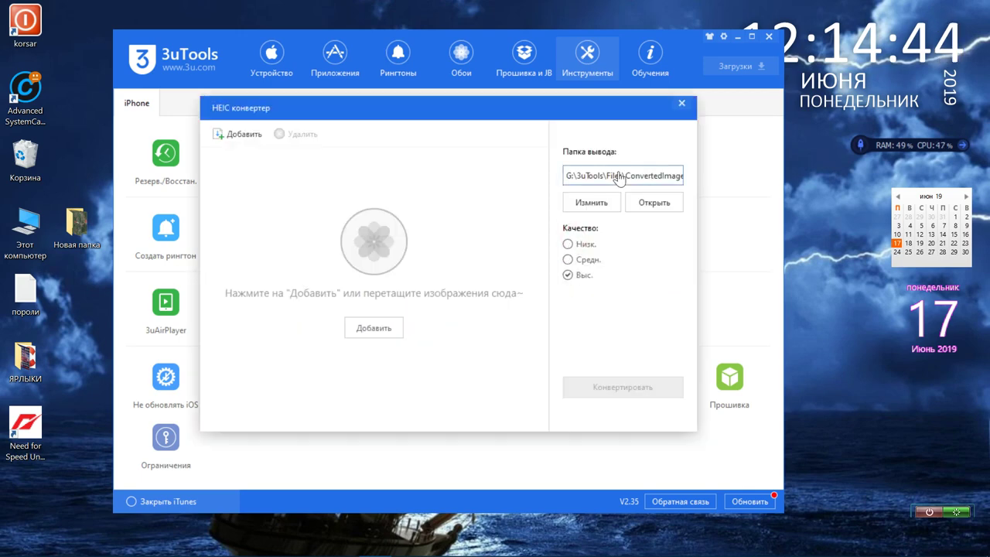
pyautogui.click(684, 103)
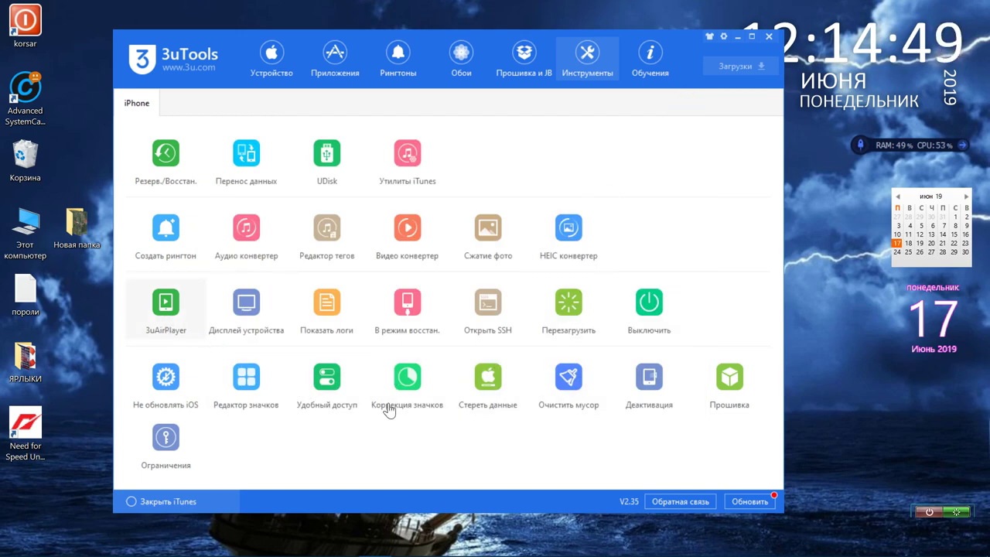
pyautogui.click(246, 308)
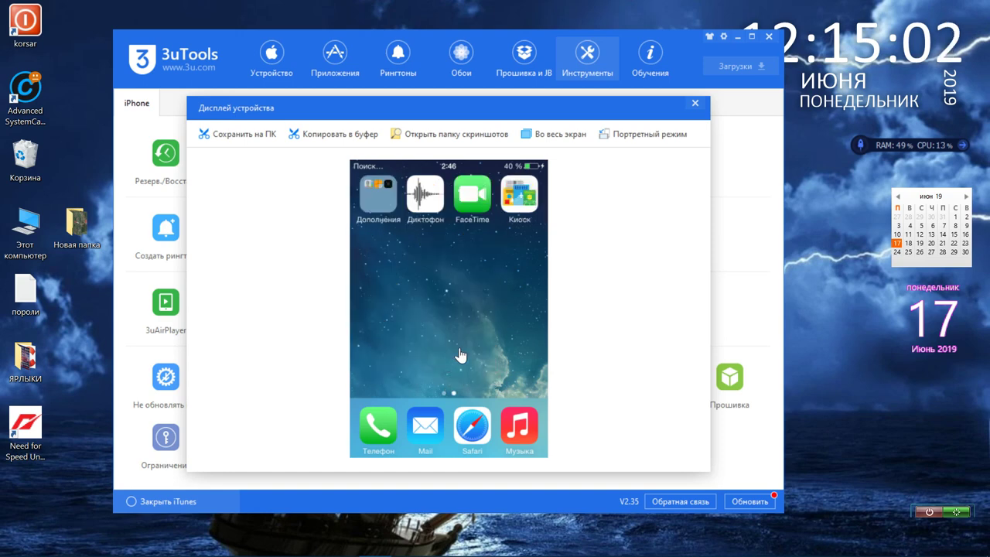
pyautogui.click(696, 104)
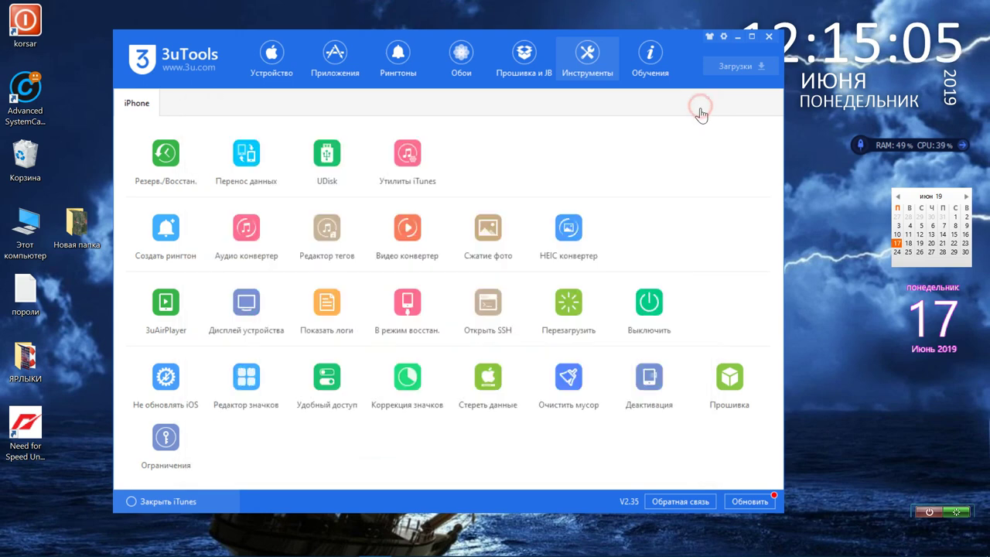
pyautogui.click(416, 316)
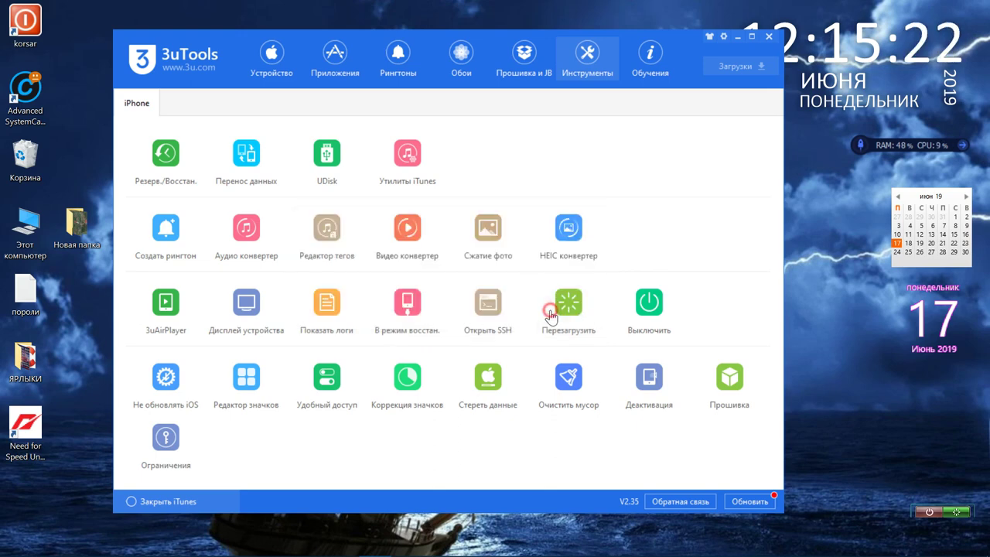
pyautogui.click(544, 306)
pyautogui.click(504, 316)
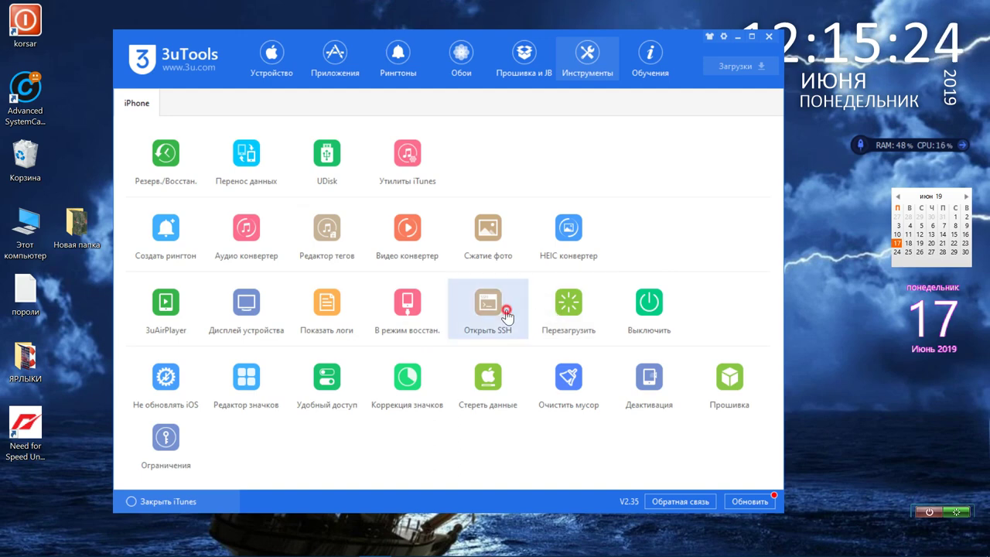
pyautogui.click(537, 306)
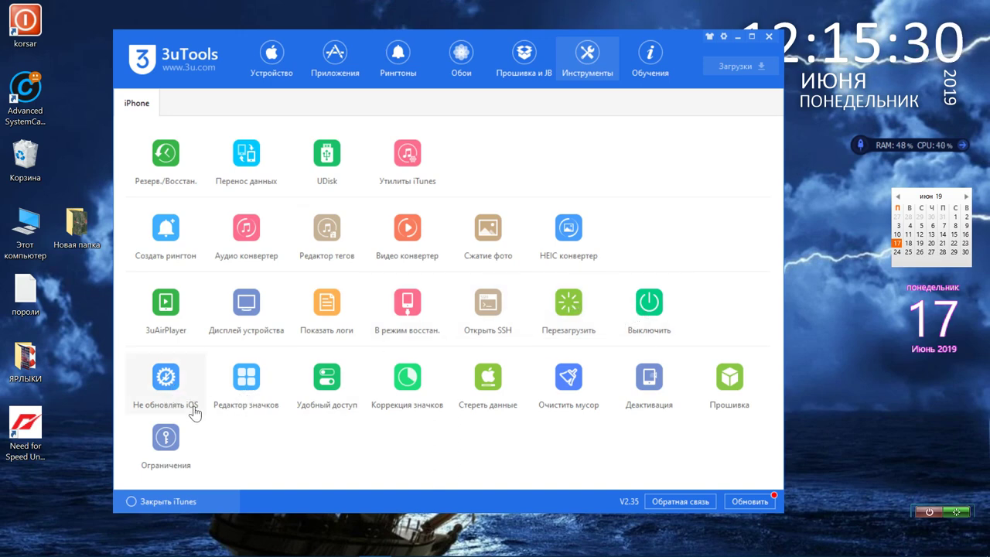
# - In Редактор значков, move the Календарь and Видео icons from home screen page 1 to page 2
pyautogui.click(248, 379)
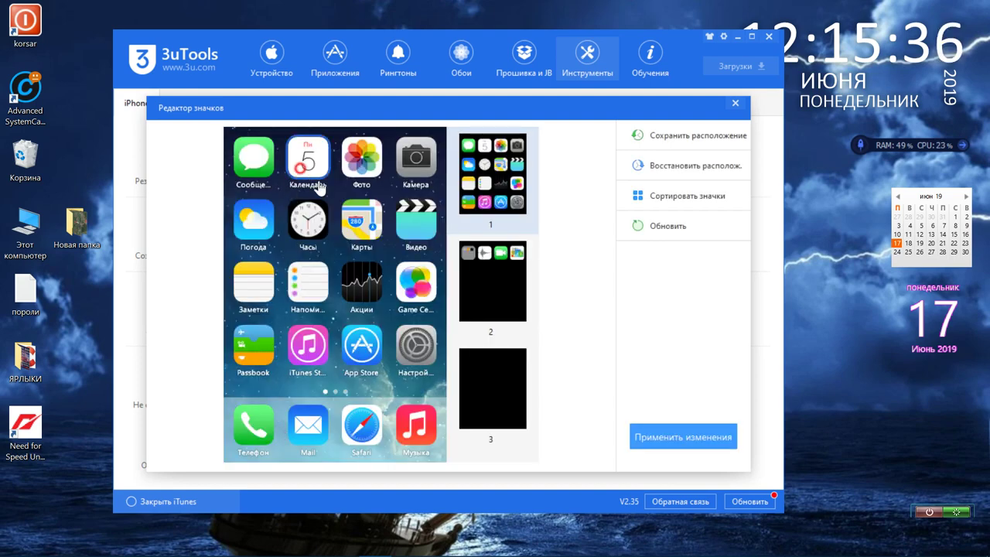
pyautogui.moveTo(313, 183); pyautogui.dragTo(494, 304)
pyautogui.moveTo(377, 263); pyautogui.dragTo(495, 306)
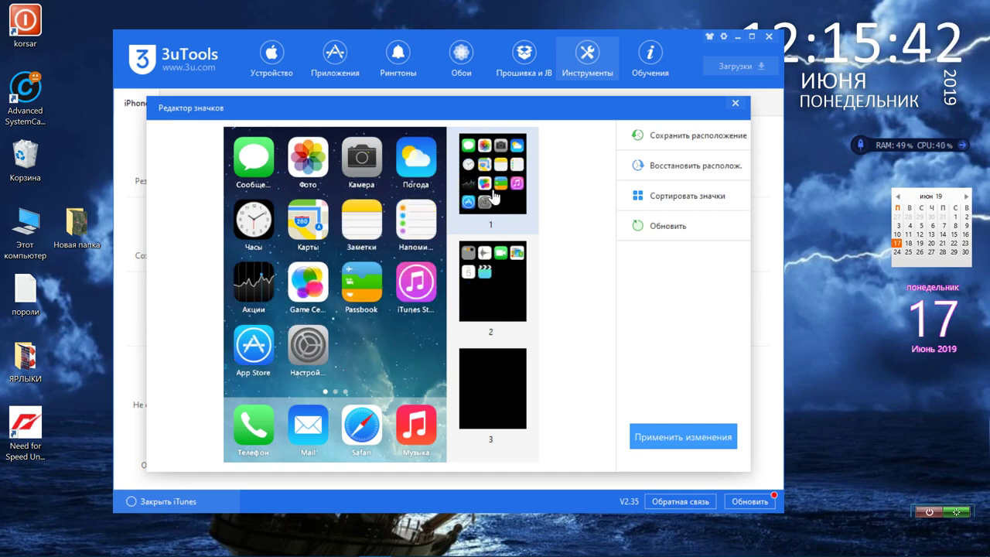
# - Reorder the home screen pages so that the page with Календарь and Видео comes first
pyautogui.moveTo(510, 306); pyautogui.dragTo(515, 307)
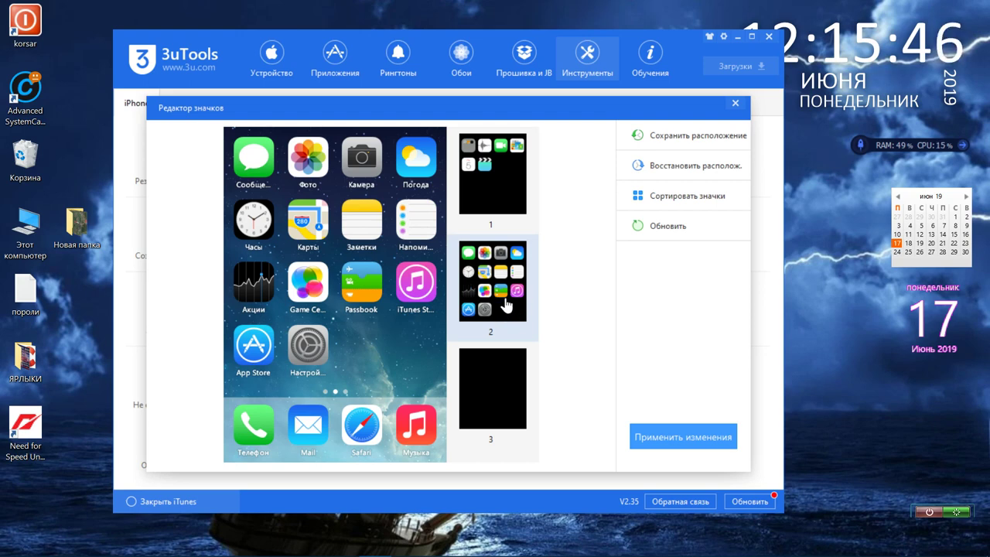
pyautogui.moveTo(520, 319); pyautogui.dragTo(506, 199)
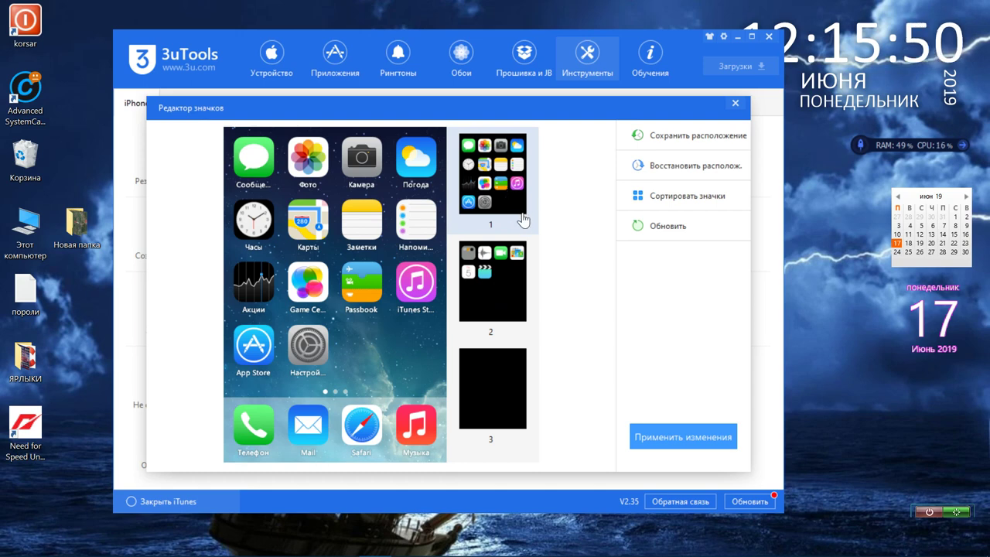
pyautogui.moveTo(497, 287); pyautogui.dragTo(513, 206)
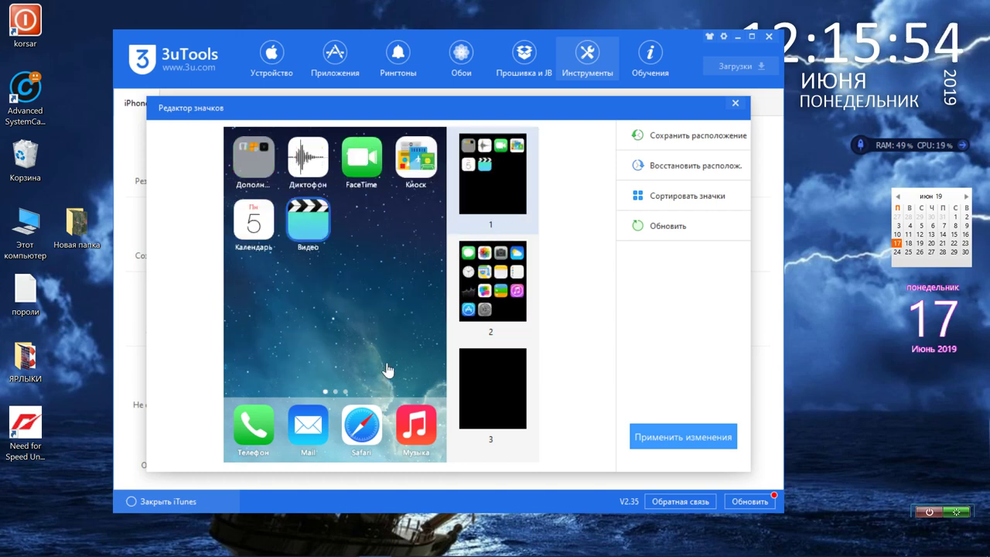
# - View home screen pages 2, 1 and 3, and check the icon layout backups available for restoring
pyautogui.click(258, 326)
pyautogui.click(474, 333)
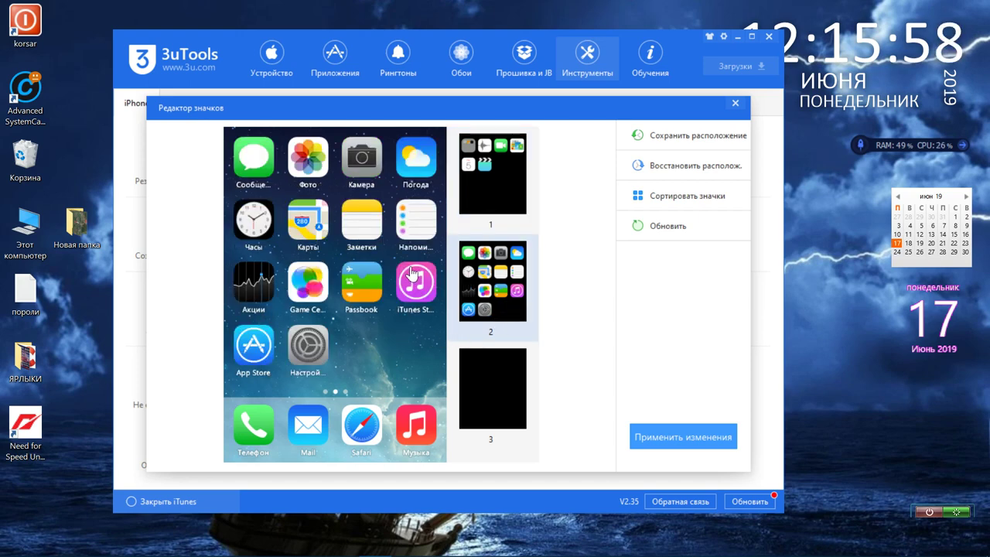
pyautogui.click(490, 193)
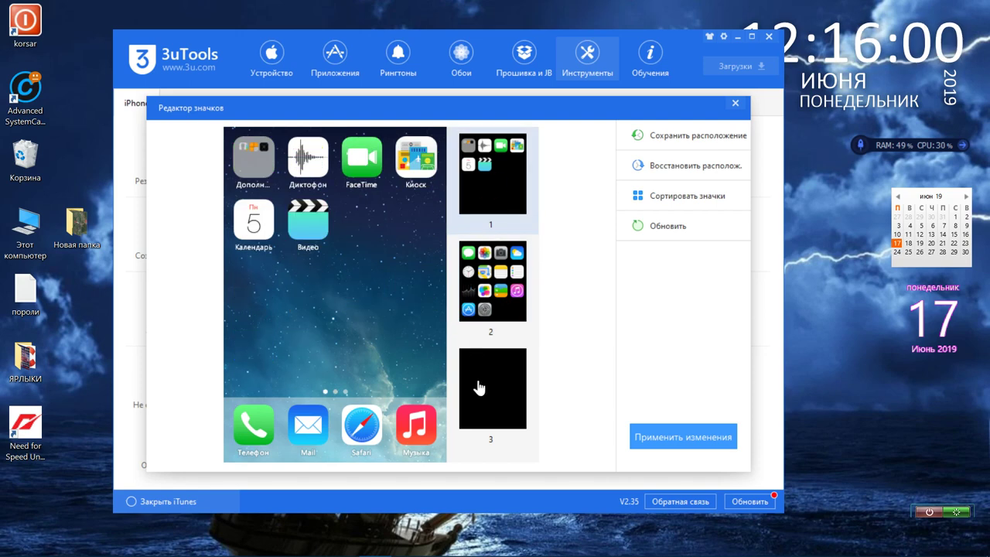
pyautogui.click(475, 388)
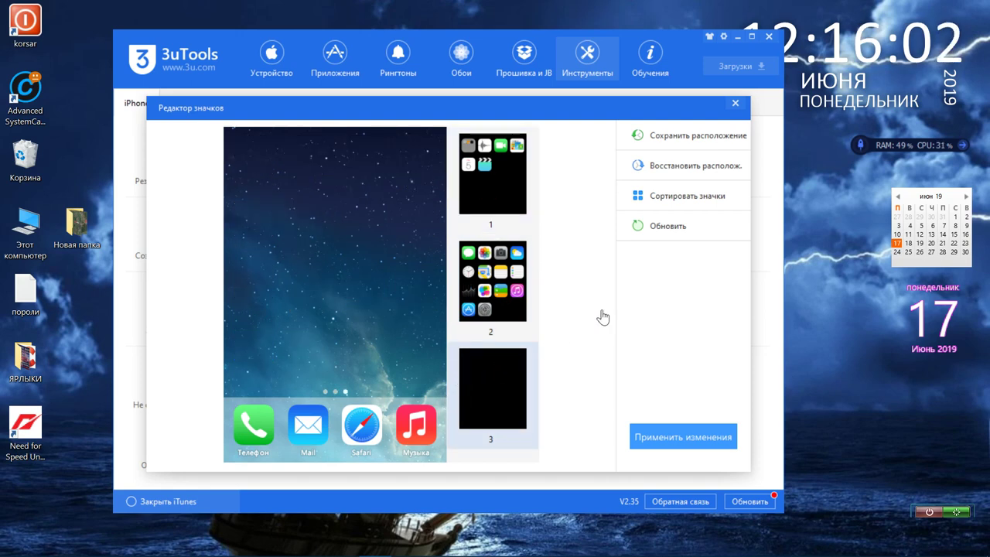
pyautogui.click(713, 174)
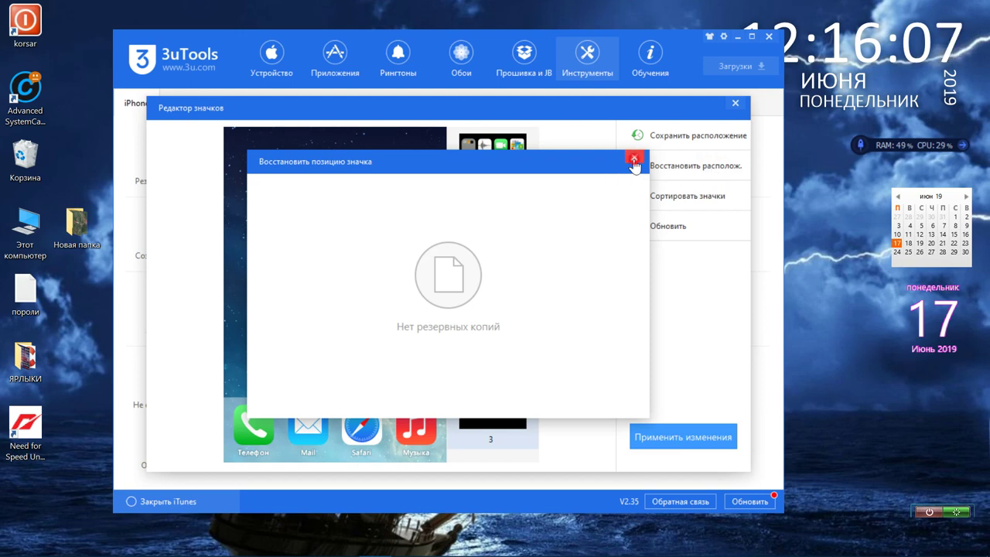
pyautogui.click(634, 157)
# - Sort the icons into folders by all categories with Пропустить существ., apply the changes and close Редактор значков
pyautogui.click(664, 203)
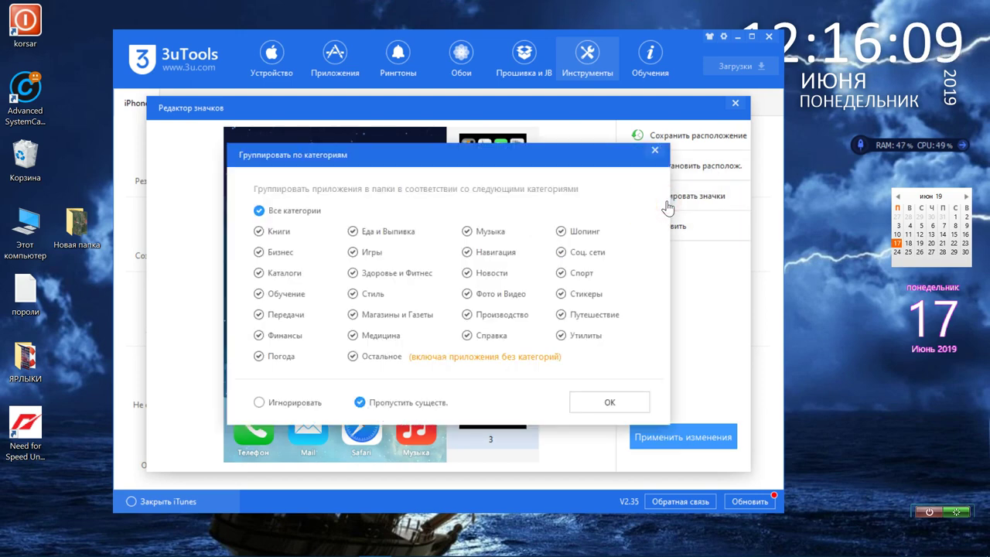
pyautogui.click(598, 412)
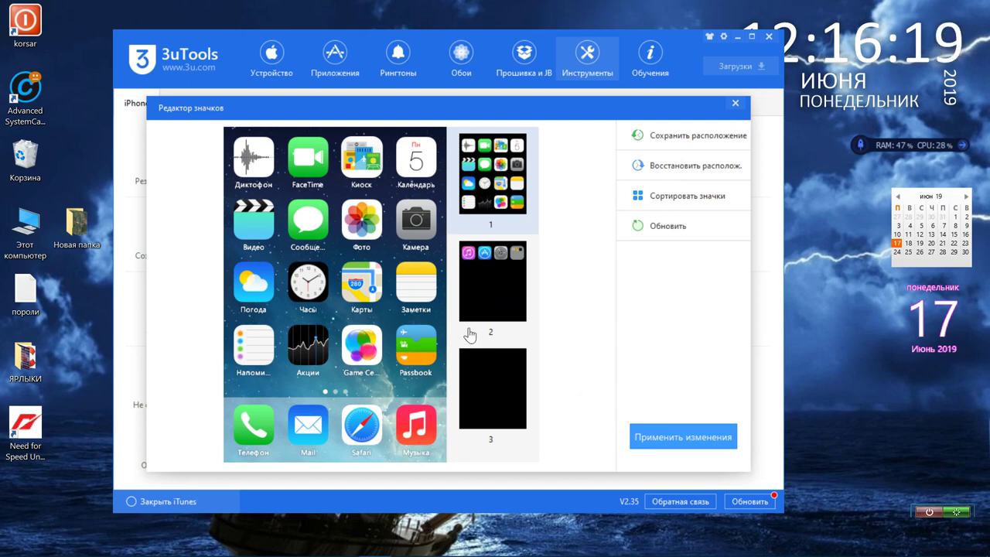
pyautogui.click(669, 450)
pyautogui.click(545, 318)
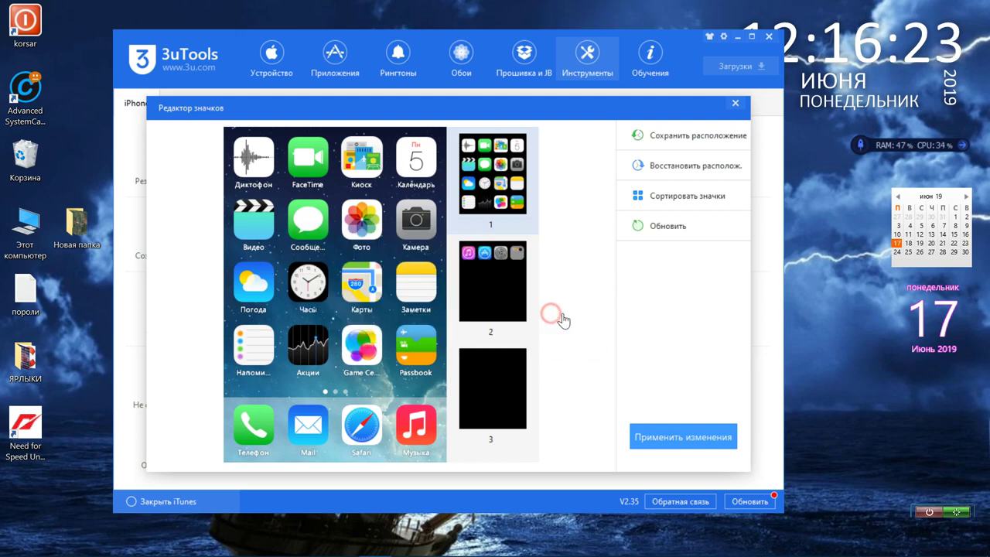
pyautogui.click(739, 107)
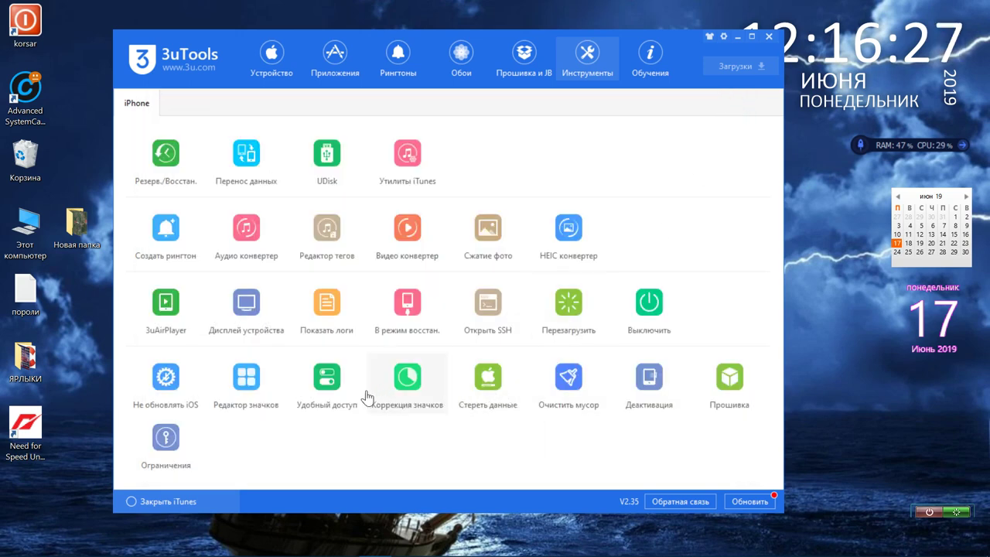
# - Look at the Коррекция значков, Стереть данные and Очистить мусор tools and close each one without running it
pyautogui.click(410, 394)
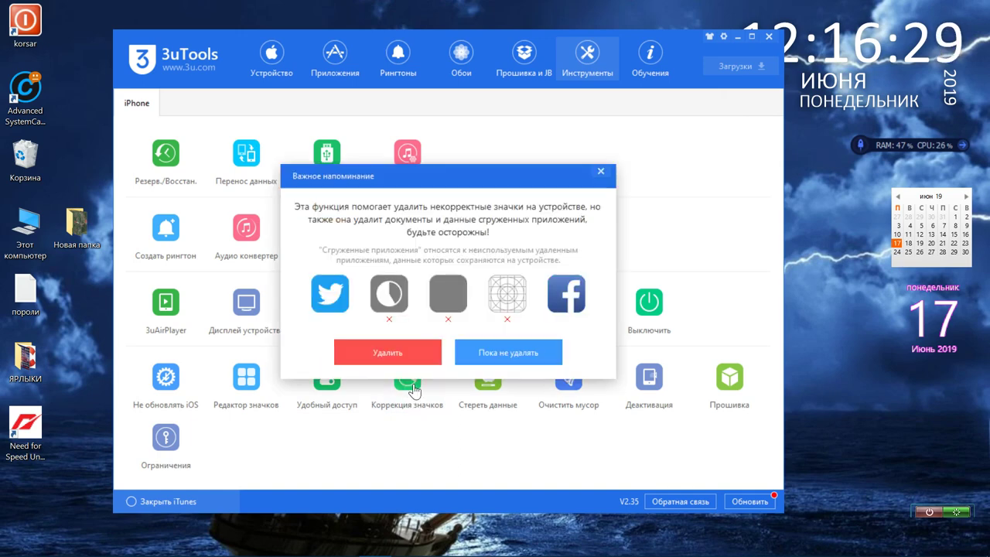
pyautogui.click(602, 176)
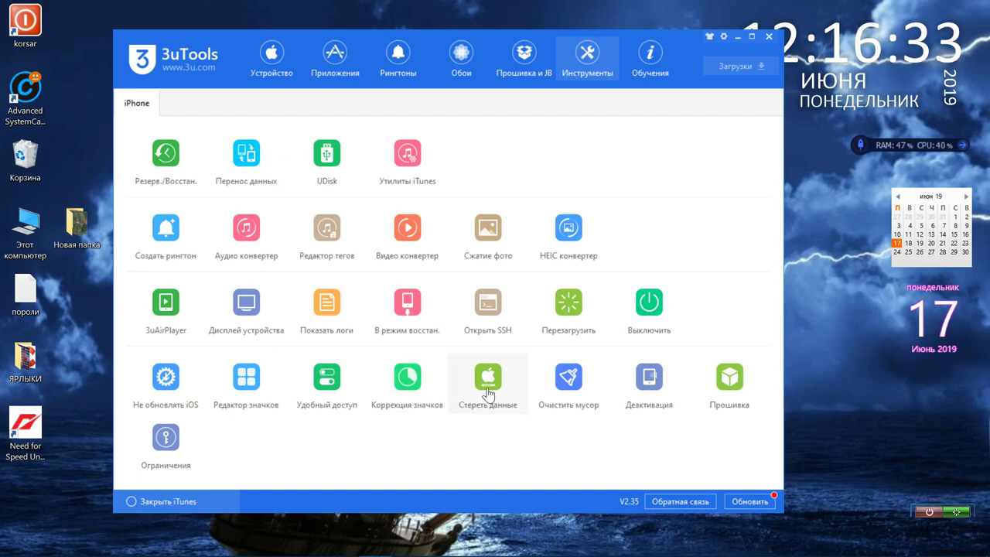
pyautogui.click(487, 387)
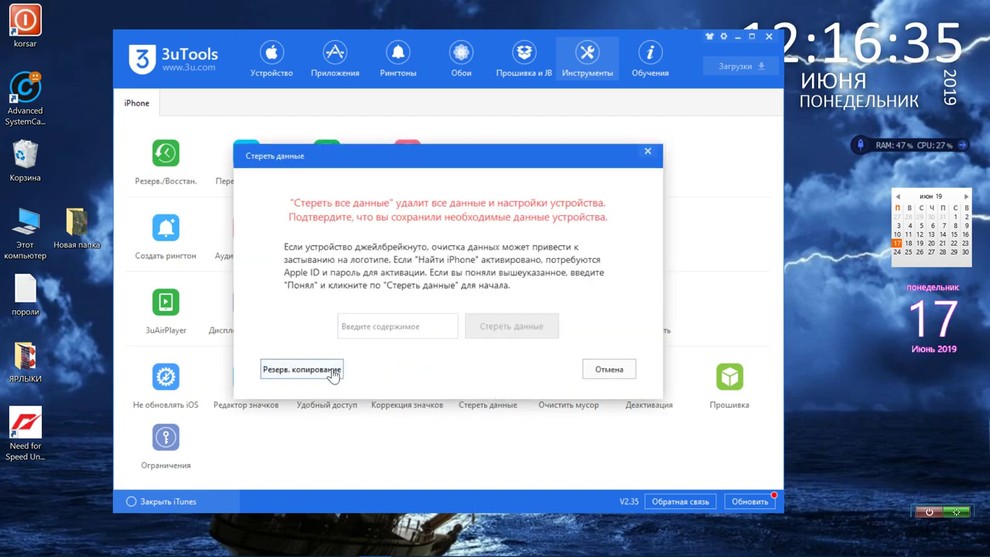
pyautogui.click(646, 151)
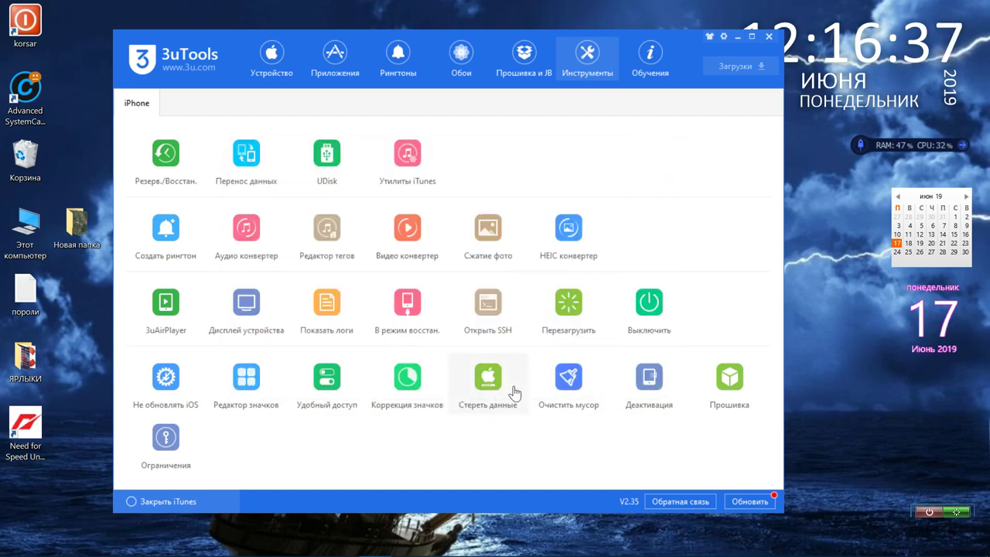
pyautogui.click(570, 383)
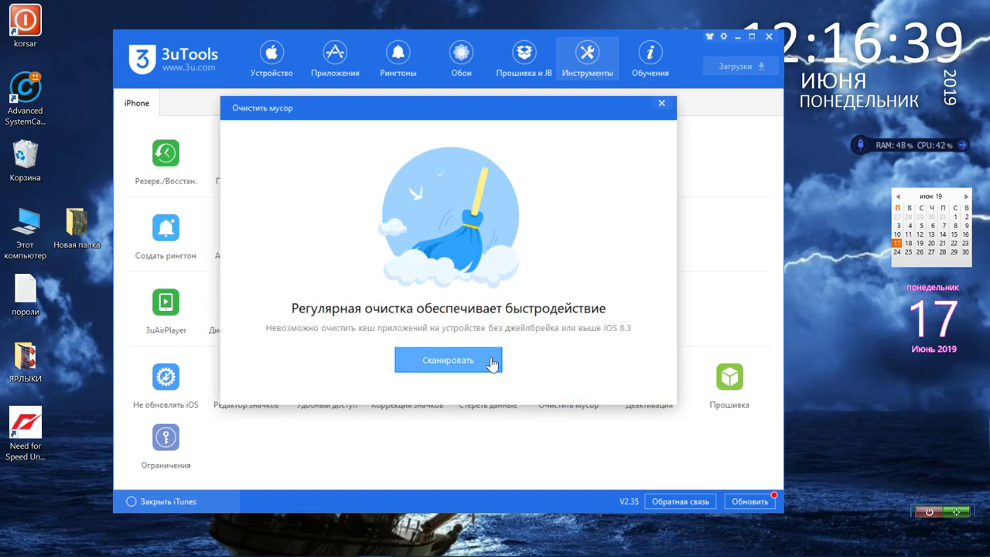
pyautogui.click(660, 104)
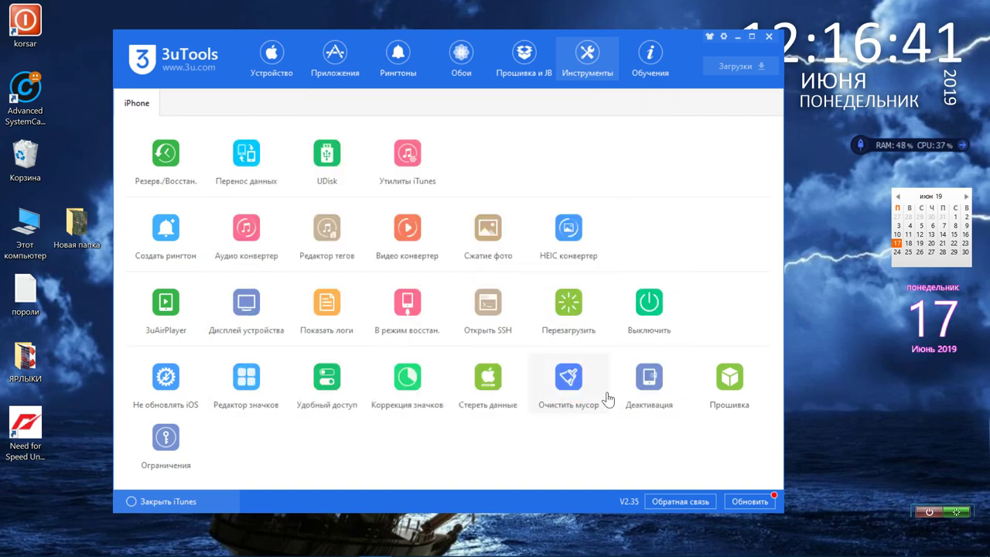
# - Open the Прошивка tool's firmware list, check the By iDevice and By Version options, and switch the device type between iPad and iPhone
pyautogui.click(728, 399)
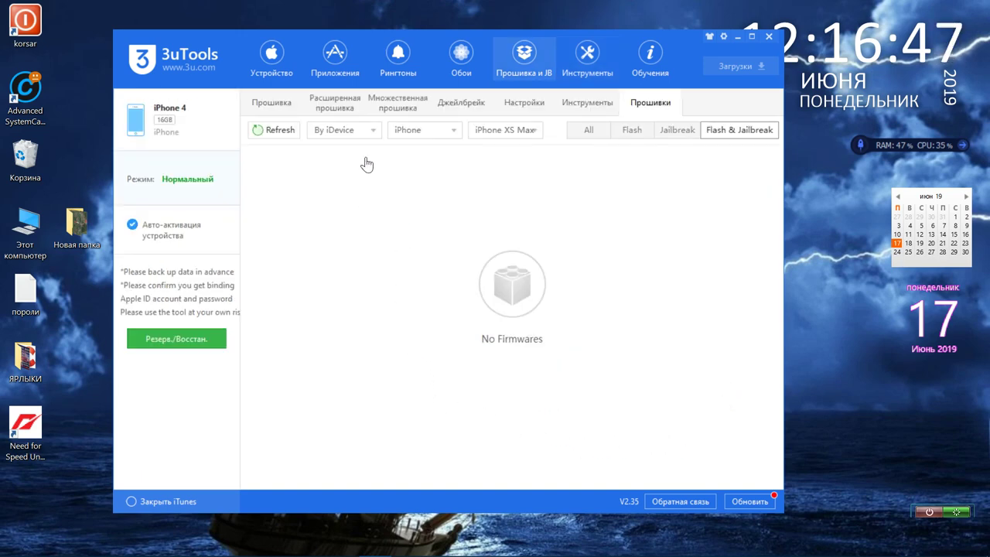
pyautogui.click(370, 132)
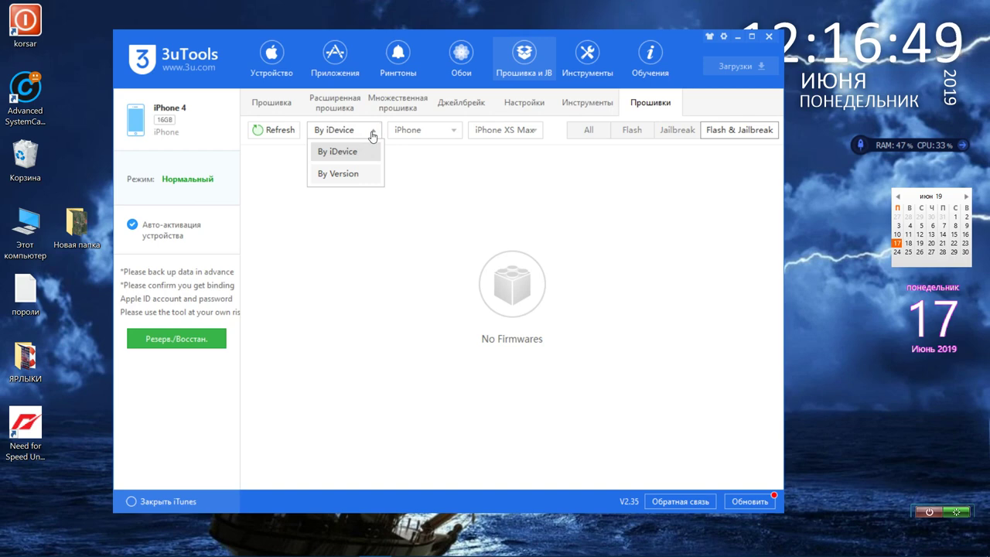
pyautogui.click(371, 133)
pyautogui.click(453, 137)
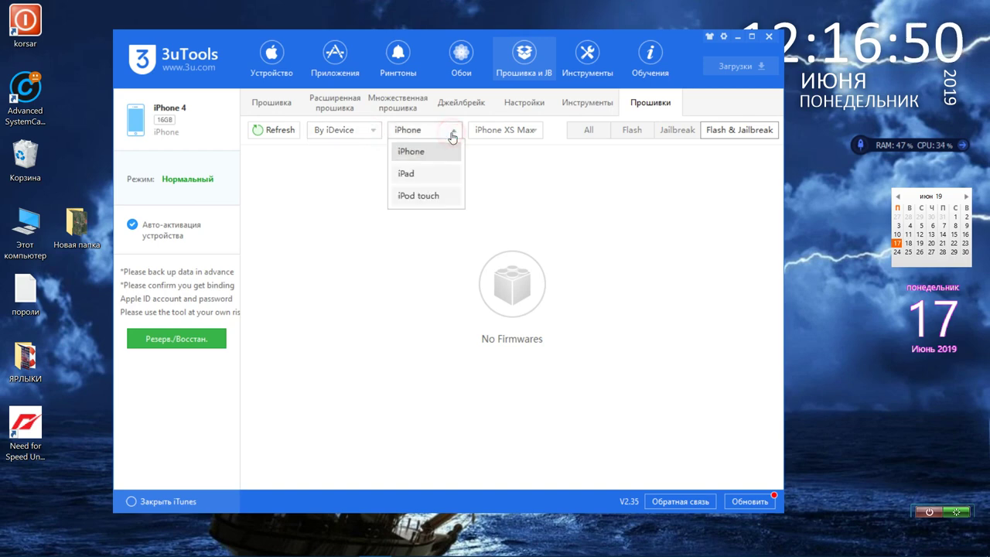
pyautogui.click(444, 169)
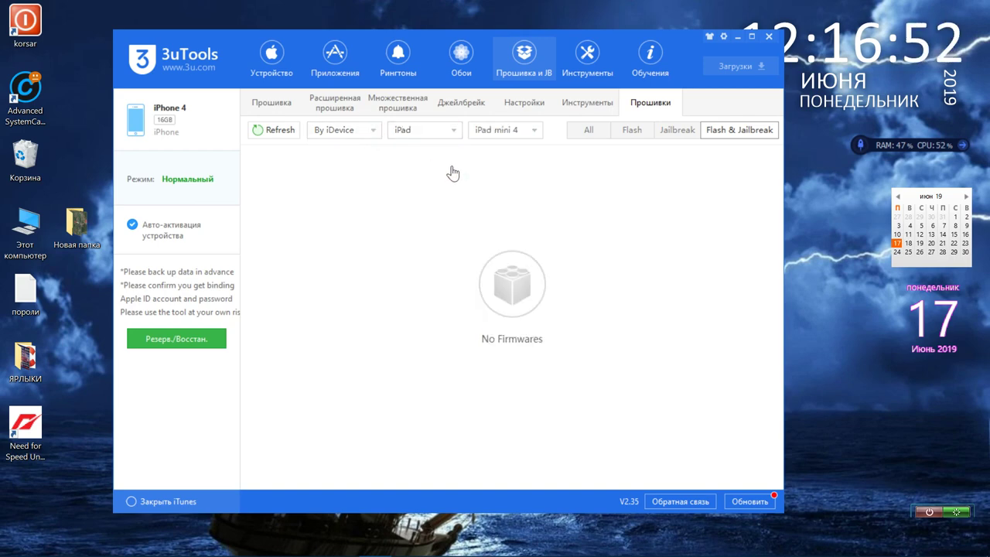
pyautogui.click(454, 138)
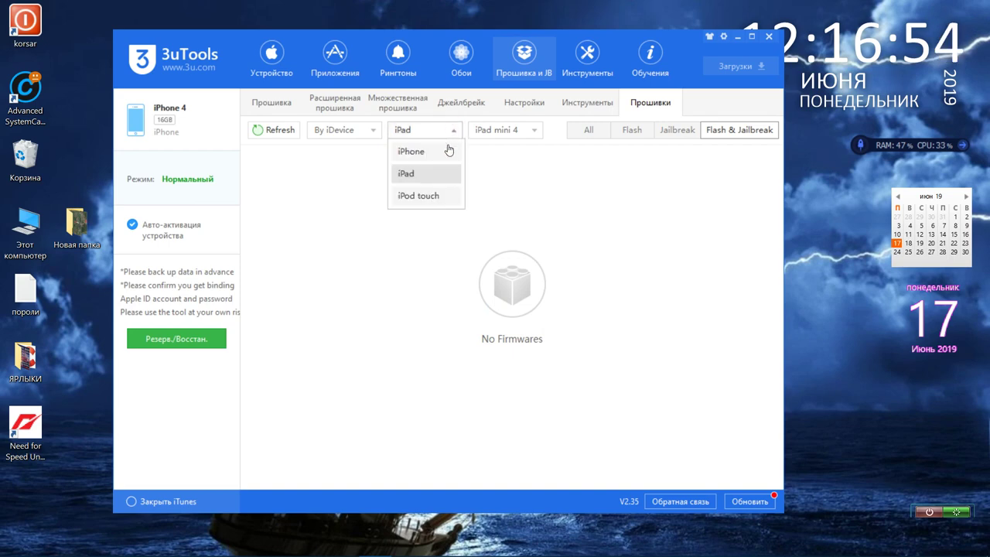
pyautogui.click(445, 155)
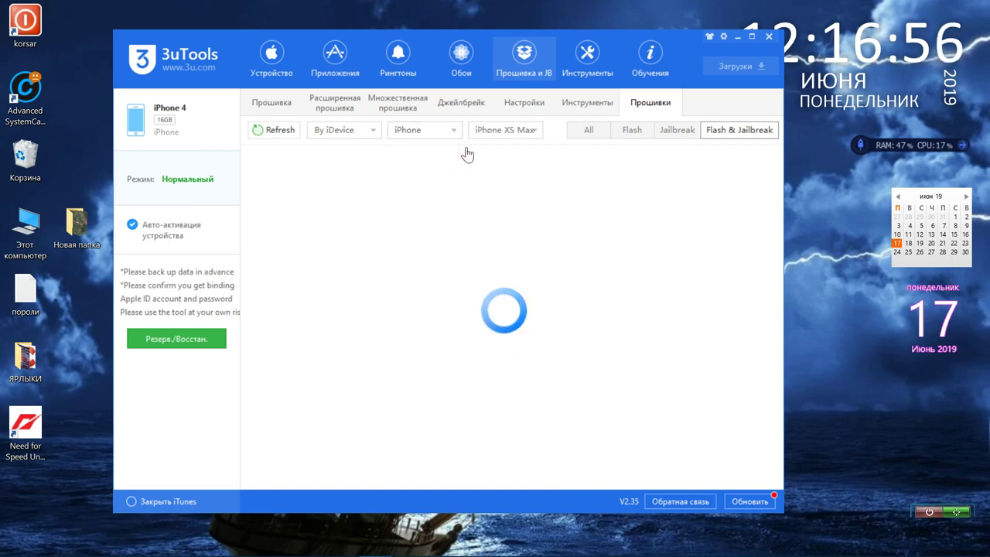
pyautogui.click(451, 130)
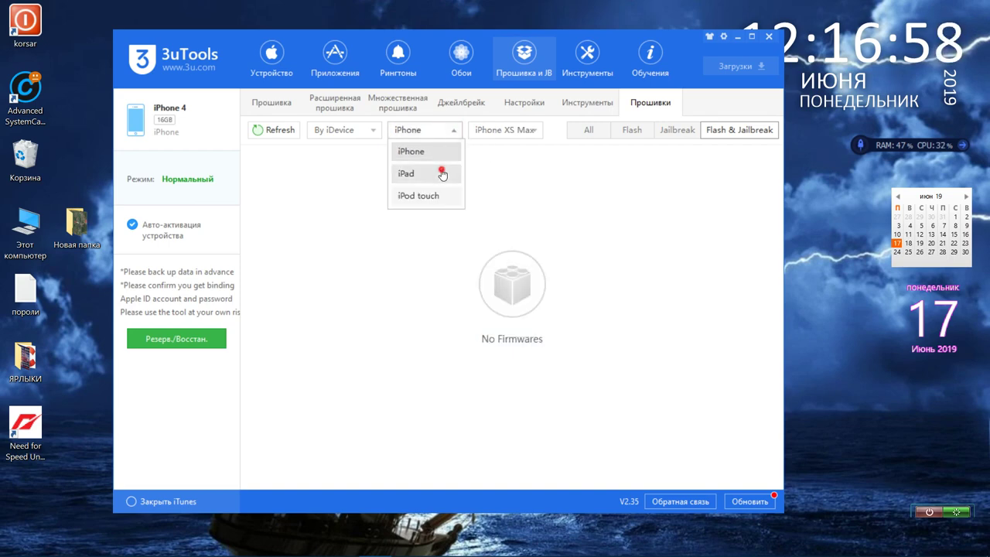
pyautogui.click(443, 173)
pyautogui.click(458, 131)
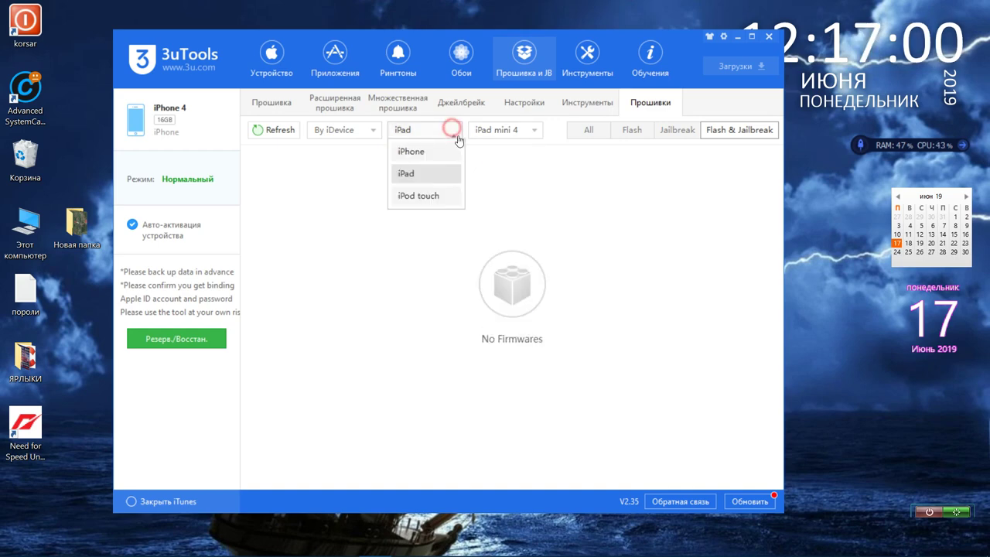
pyautogui.click(454, 151)
# - Choose iPhone 4 as the model, look through its firmware versions and set the list filter to All
pyautogui.click(532, 130)
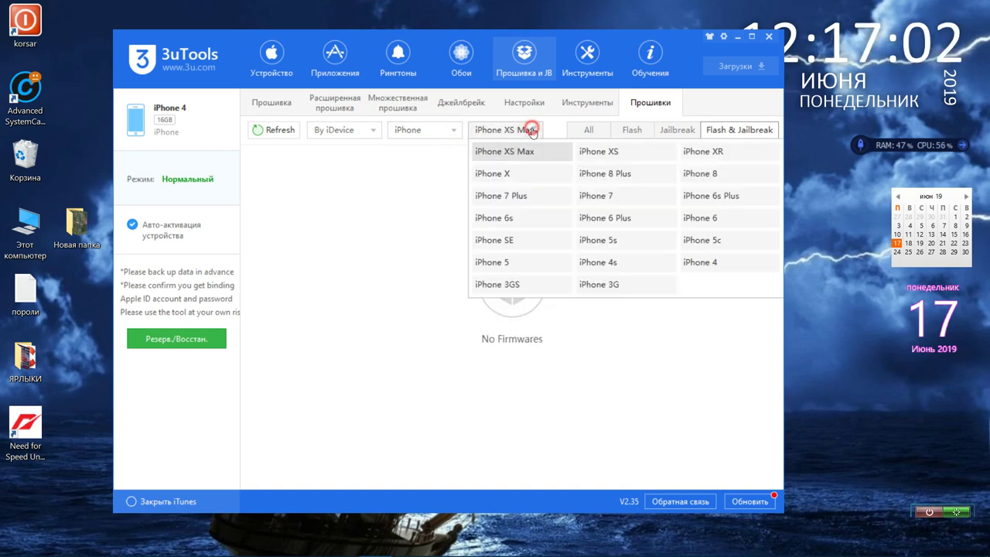
pyautogui.click(691, 263)
pyautogui.scroll(-5, 395, 240)
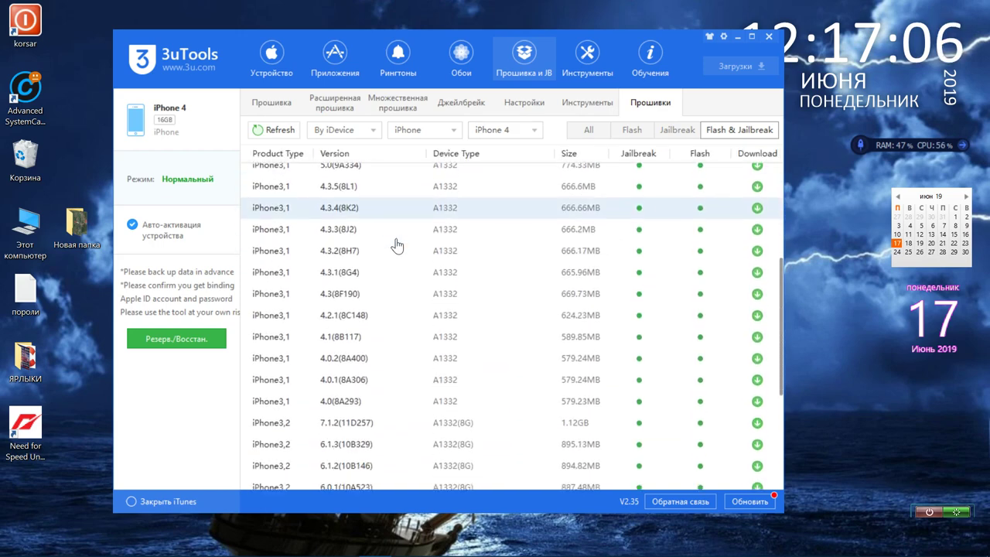
pyautogui.scroll(5, 398, 245)
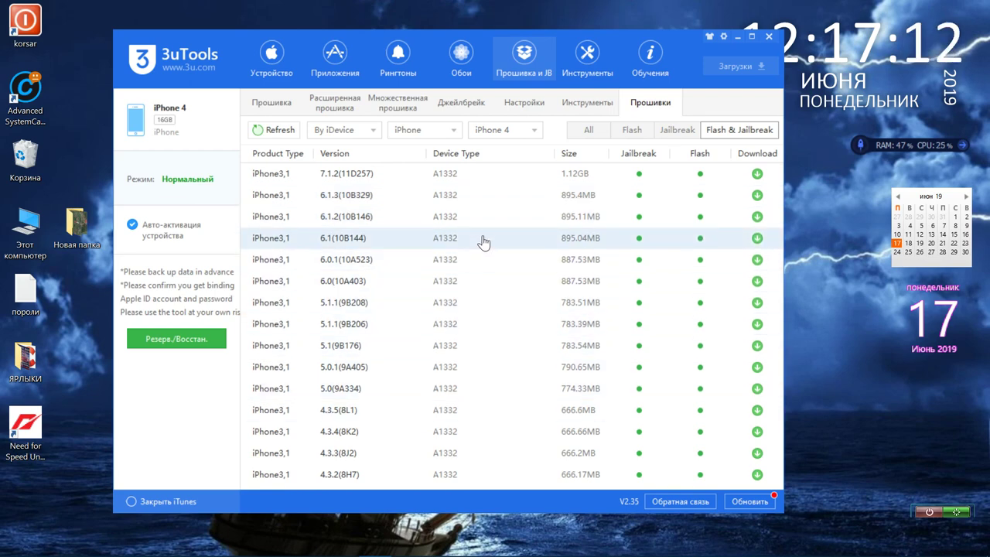
pyautogui.click(593, 130)
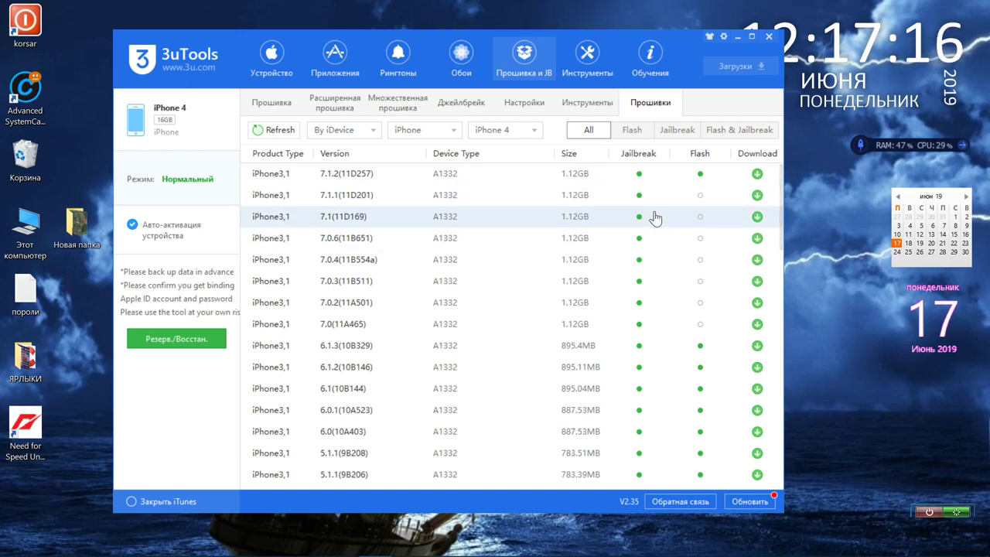
# - Look through the Прошивка, Расширенная прошивка, Множественная прошивка, Джейлбрейк, Настройки and Инструменты sections without running anything
pyautogui.click(271, 102)
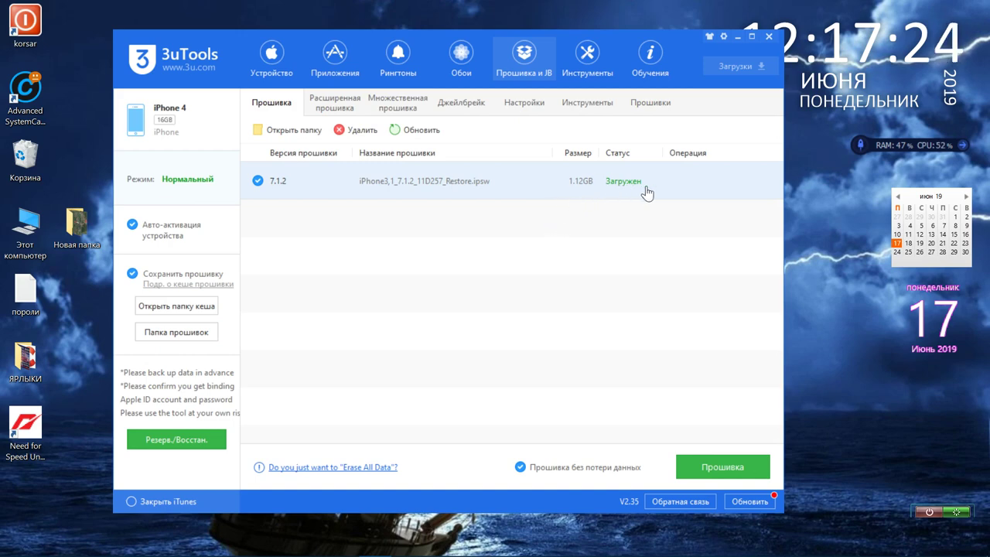
pyautogui.click(740, 187)
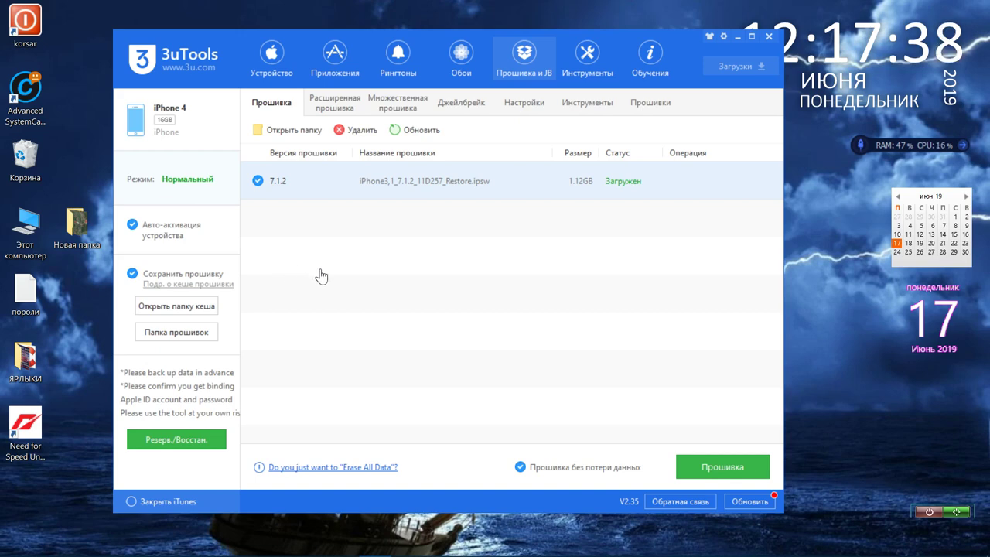
pyautogui.click(337, 112)
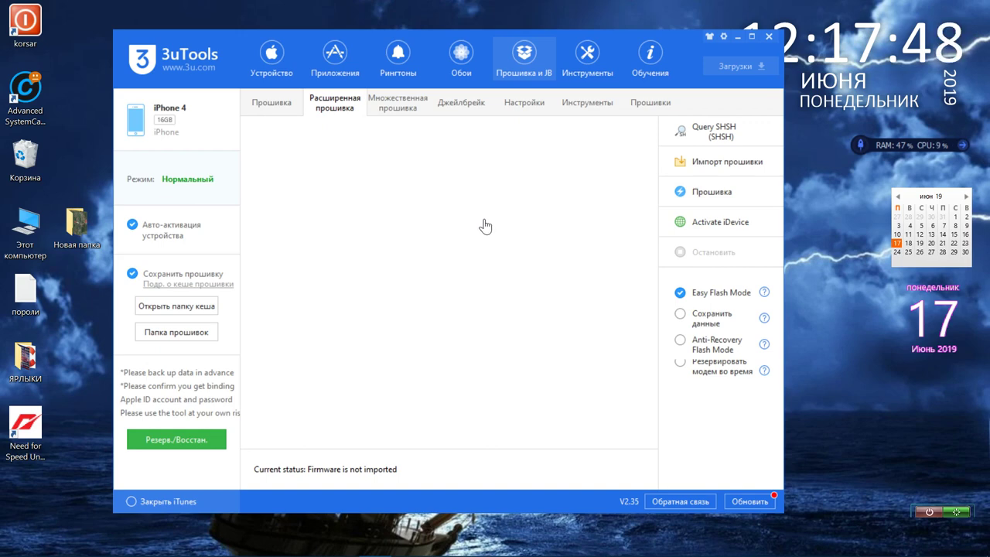
pyautogui.click(395, 102)
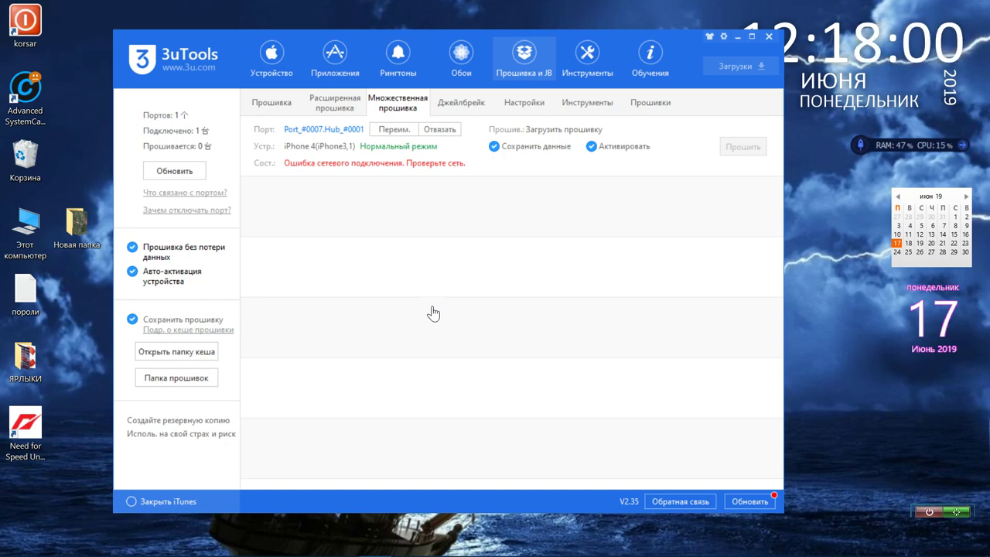
pyautogui.click(458, 104)
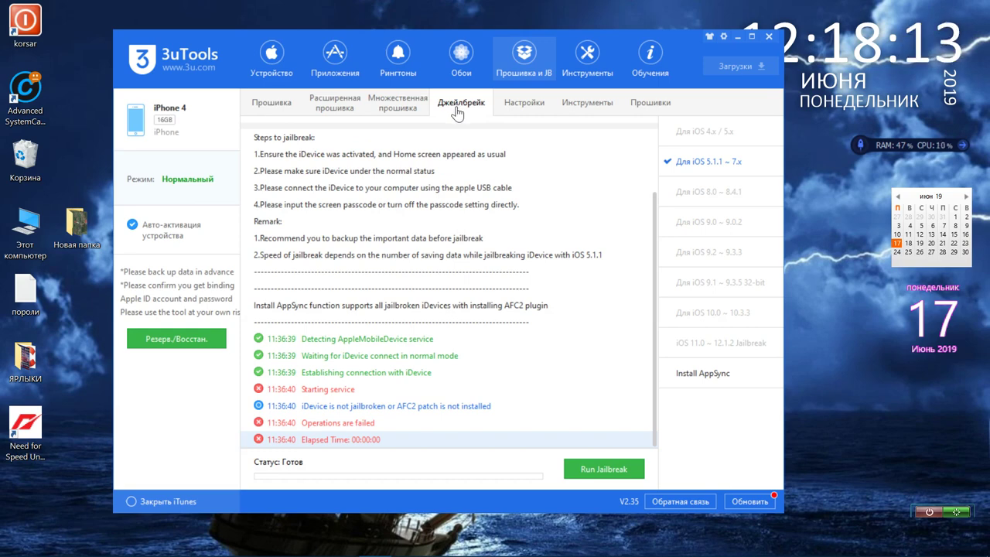
pyautogui.click(532, 109)
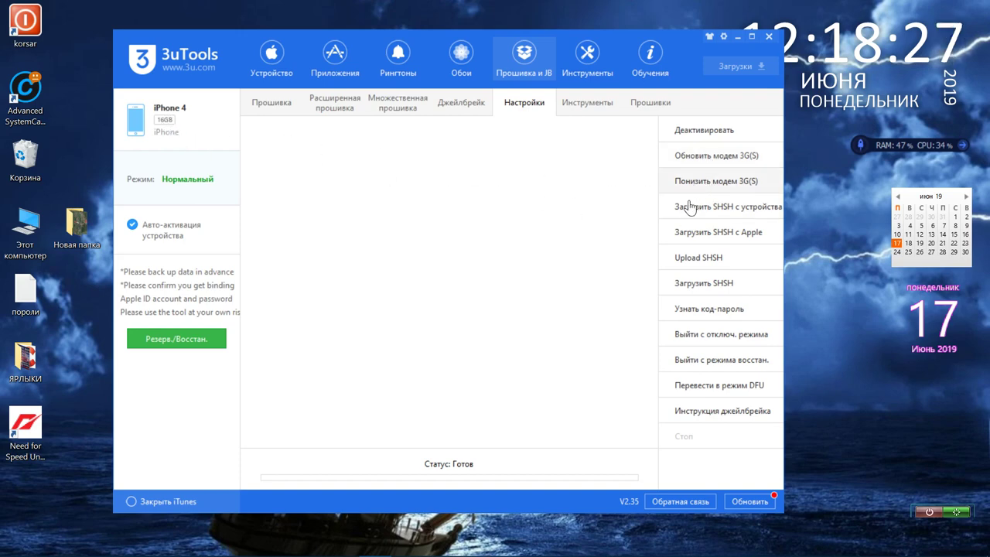
pyautogui.click(572, 114)
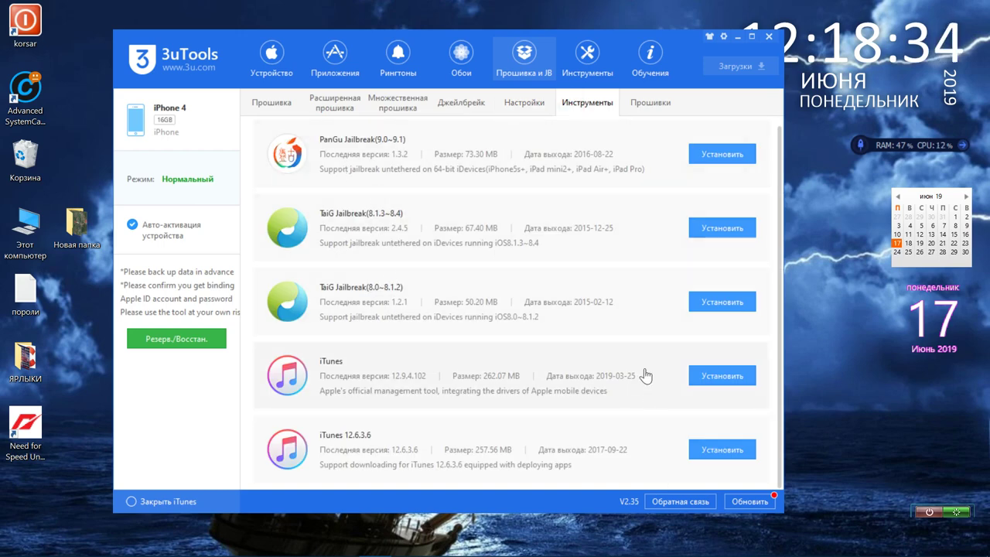
# - Return to the Прошивки list, view the firmwares for iPhone XS Max and switch the model back to iPhone 4
pyautogui.click(636, 103)
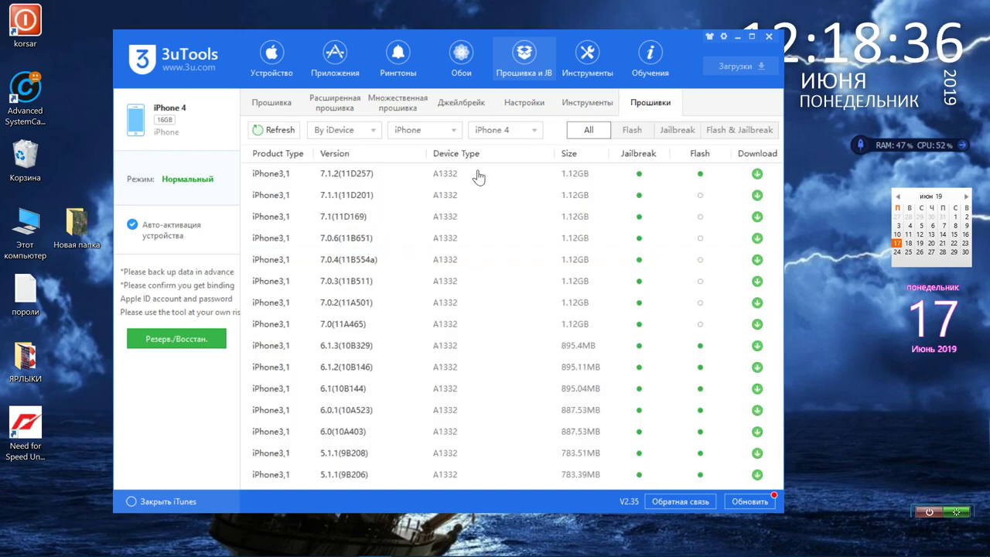
pyautogui.scroll(-3, 433, 255)
pyautogui.scroll(3, 427, 250)
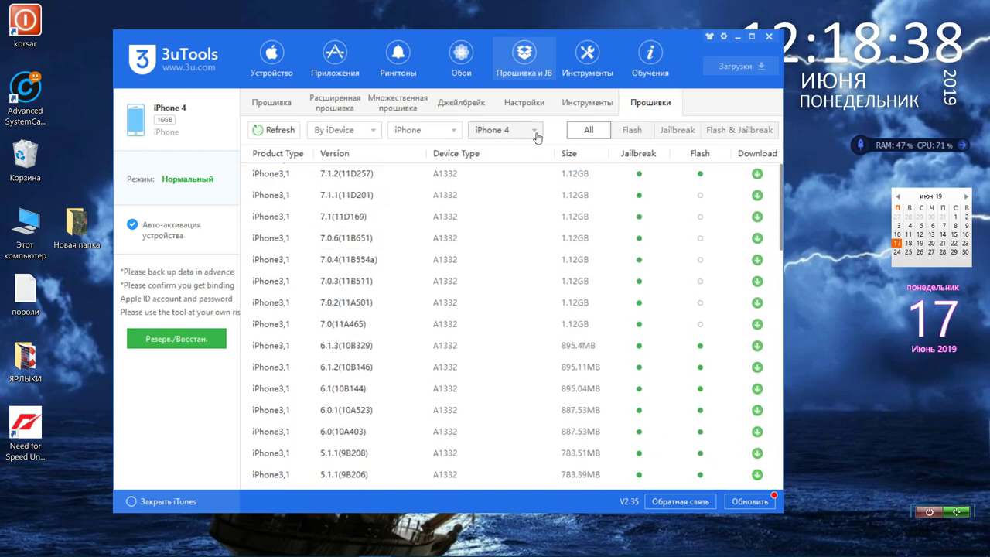
pyautogui.click(533, 130)
pyautogui.click(529, 152)
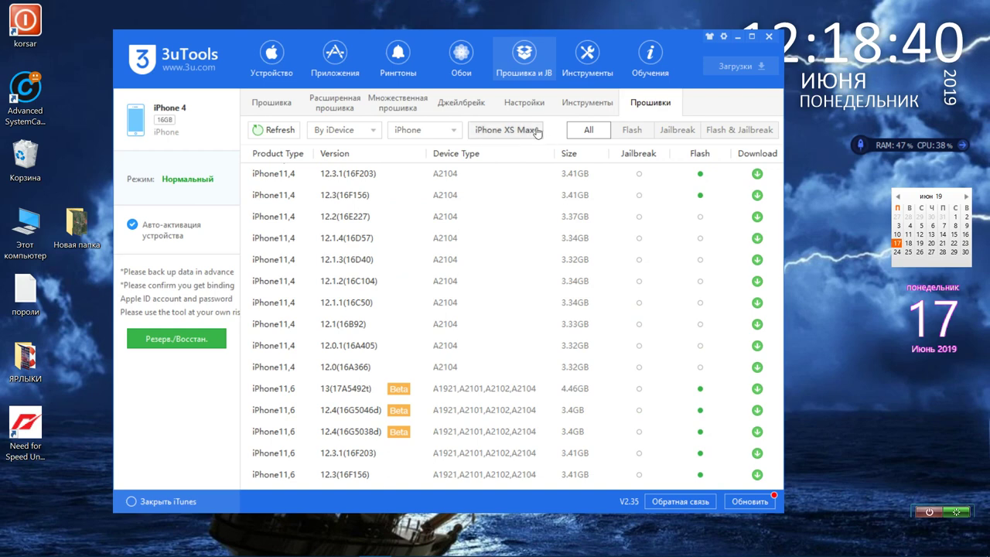
pyautogui.click(536, 131)
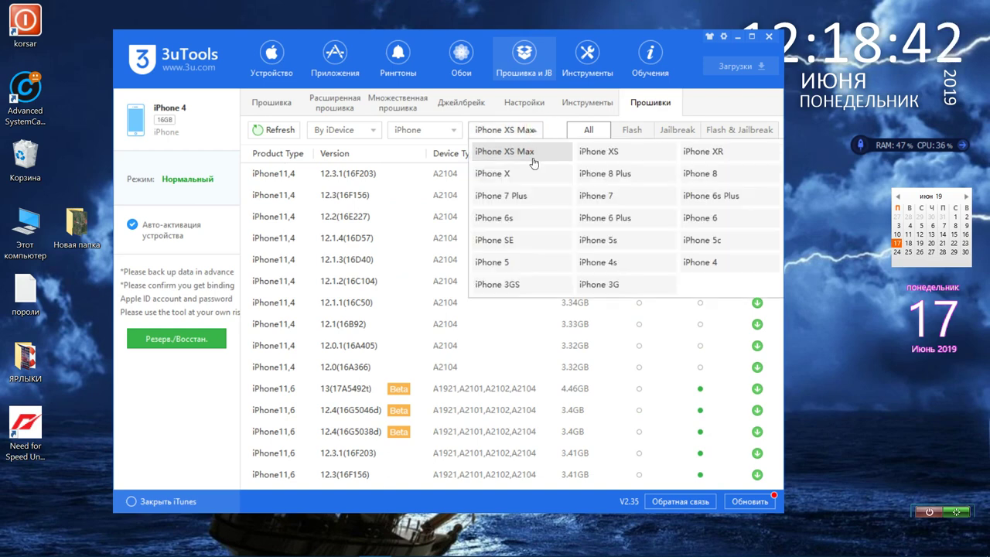
pyautogui.click(702, 262)
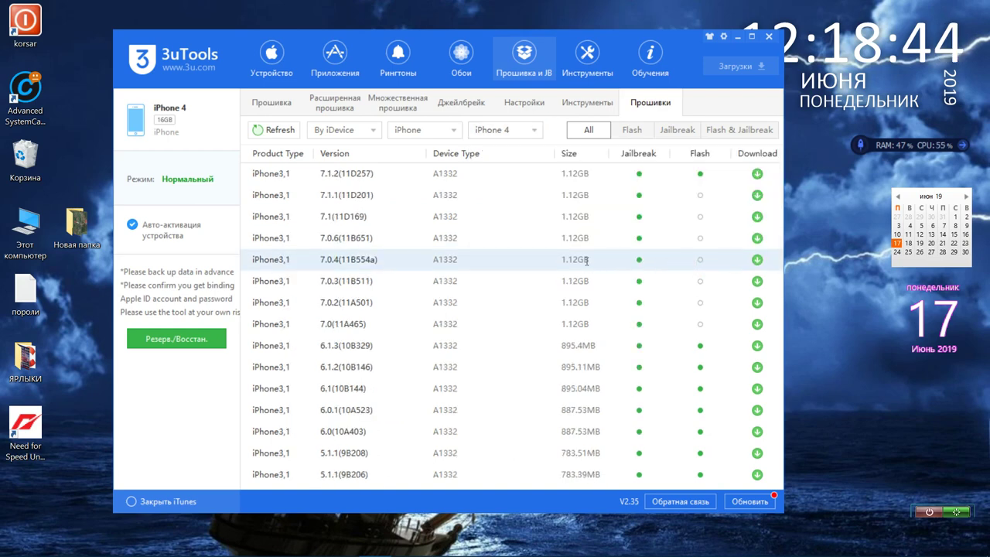
# - Filter the iPhone 4 firmwares by Flash, Jailbreak and Flash & Jailbreak, and look through the resulting lists
pyautogui.click(633, 133)
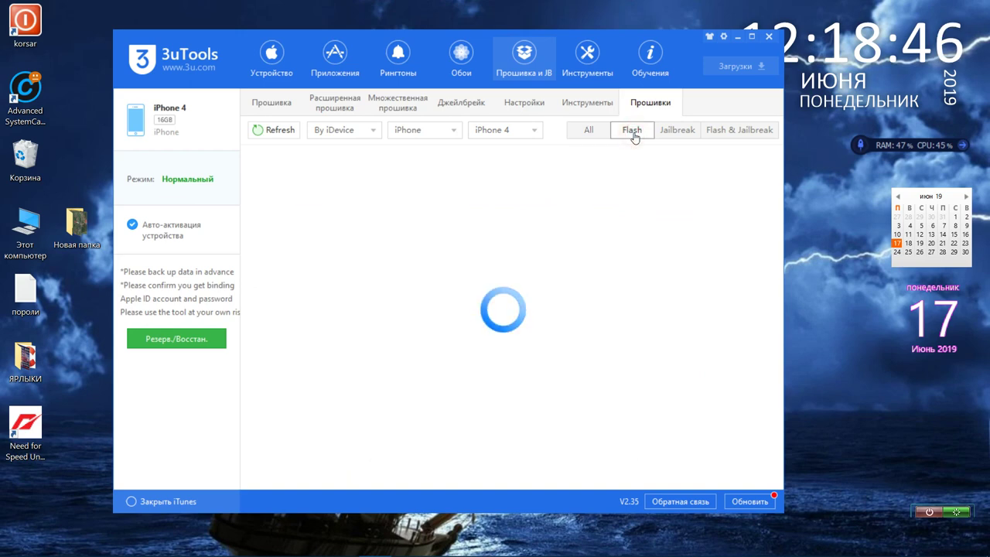
pyautogui.click(672, 133)
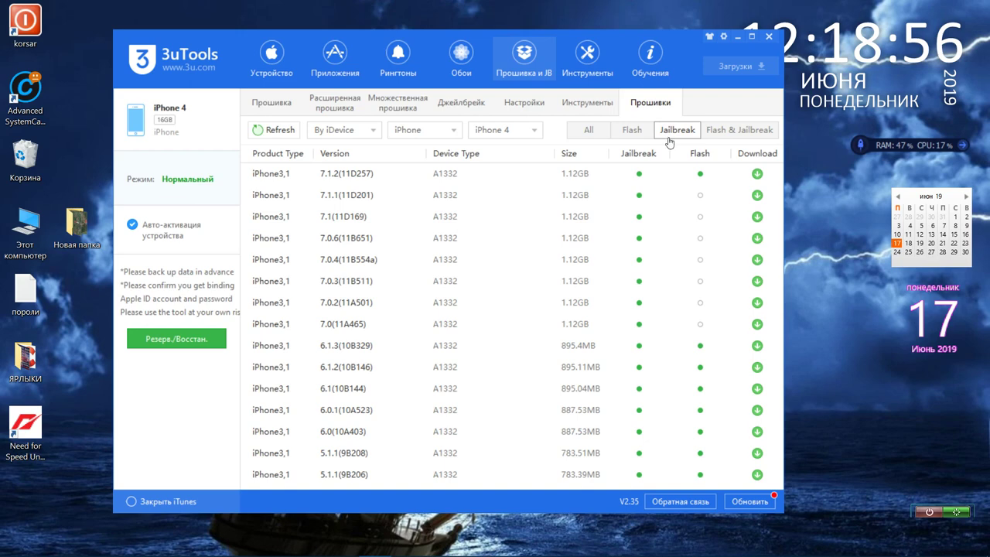
pyautogui.scroll(-5, 606, 228)
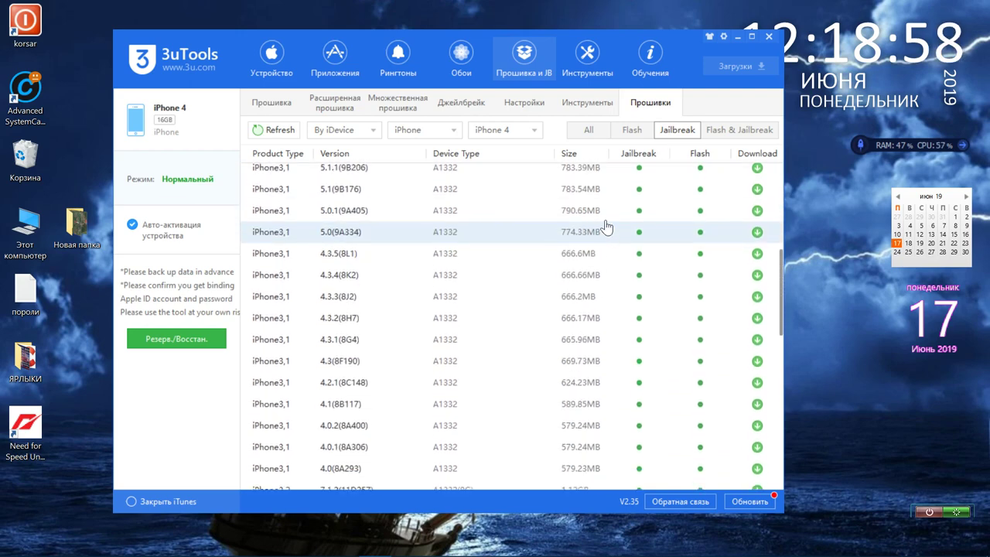
pyautogui.scroll(5, 606, 226)
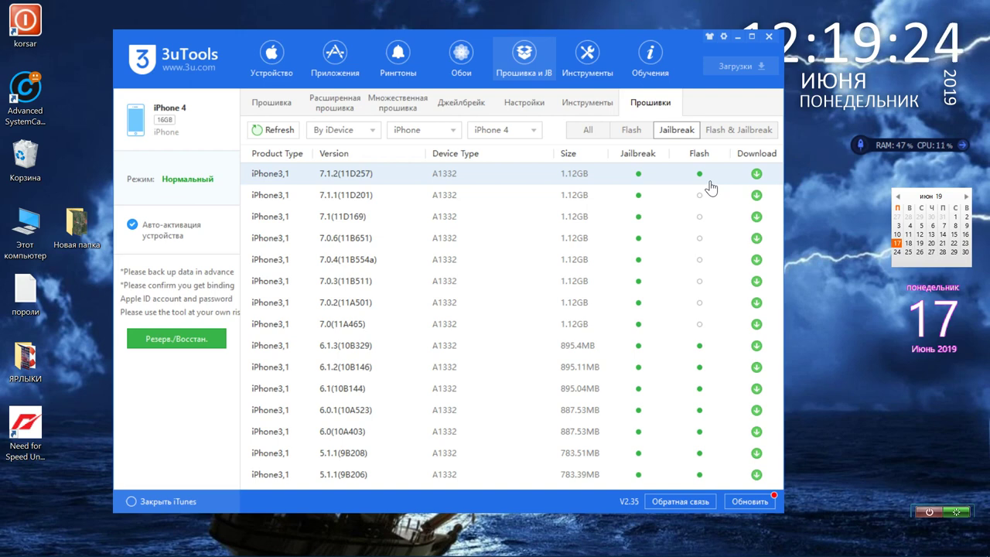
pyautogui.click(719, 136)
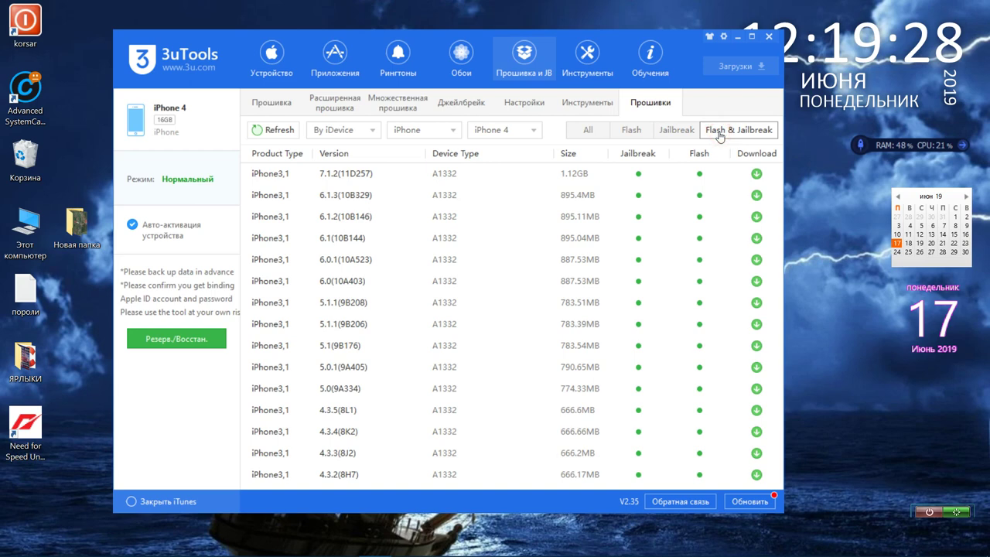
pyautogui.scroll(-3, 709, 195)
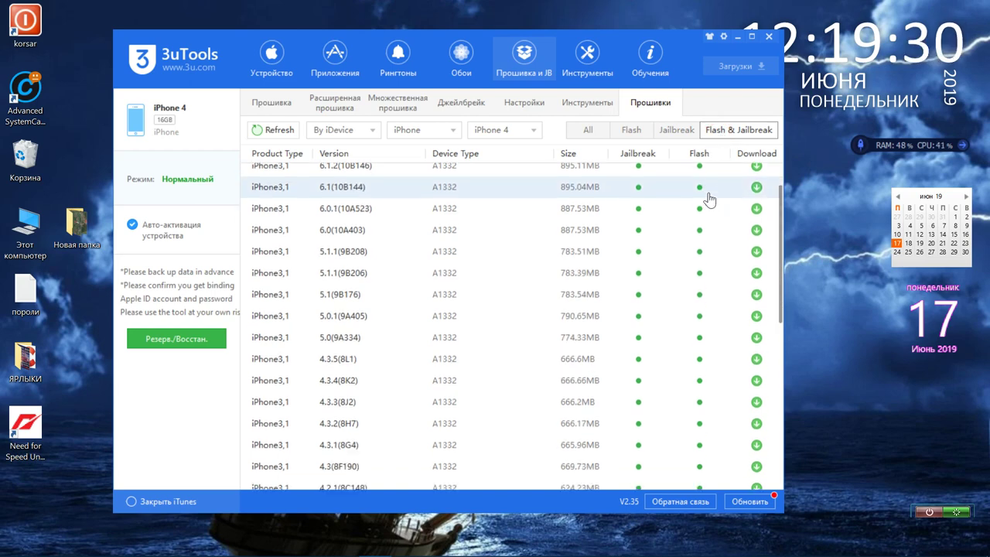
pyautogui.scroll(3, 708, 199)
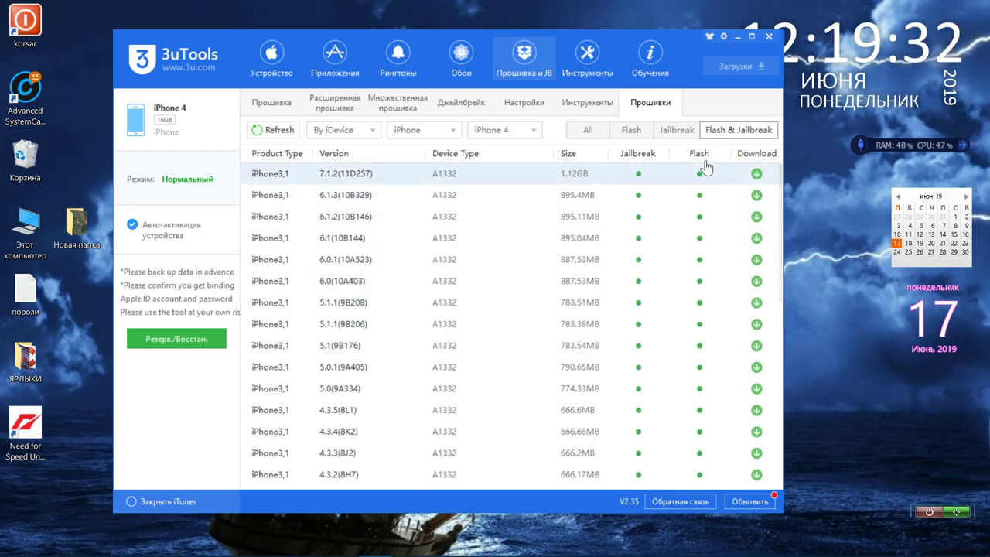
# - Compare the Jailbreak, Flash and Flash & Jailbreak filters once more, and end with All iPhone 4 firmwares shown
pyautogui.click(685, 132)
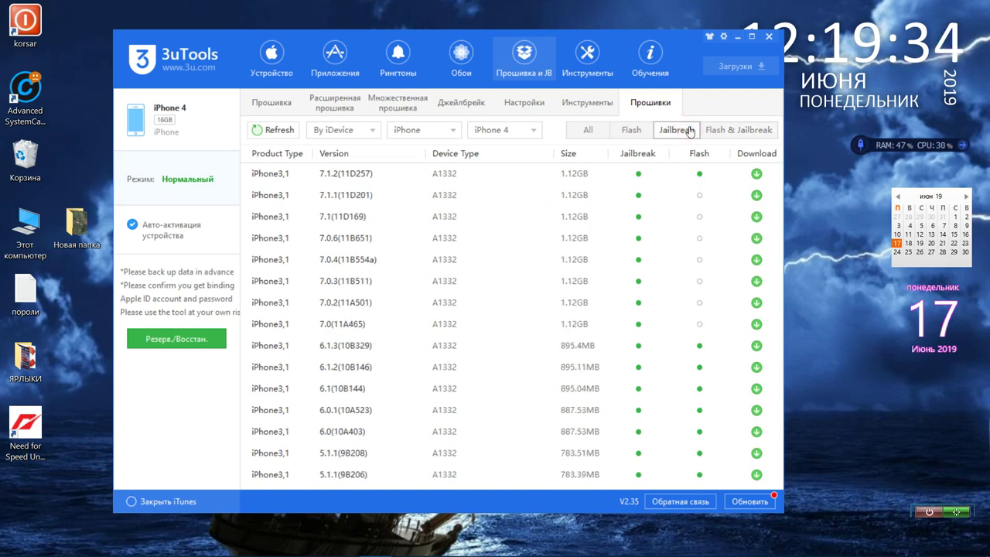
pyautogui.click(639, 132)
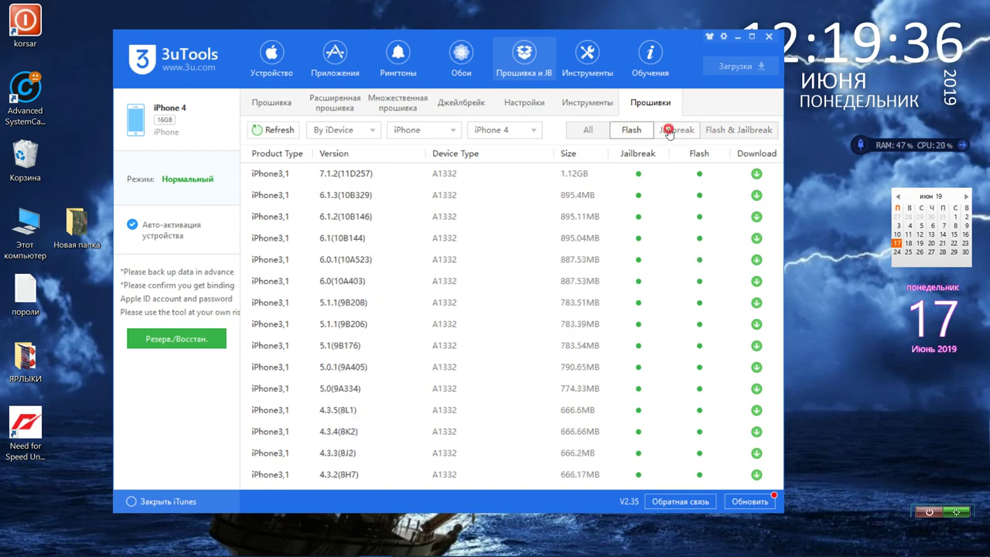
pyautogui.click(668, 133)
pyautogui.click(709, 136)
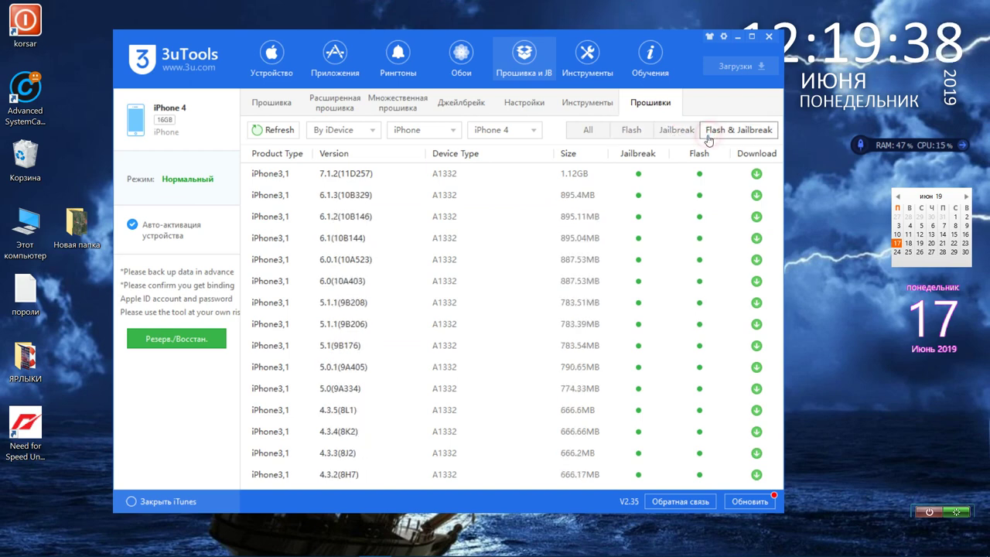
pyautogui.click(596, 132)
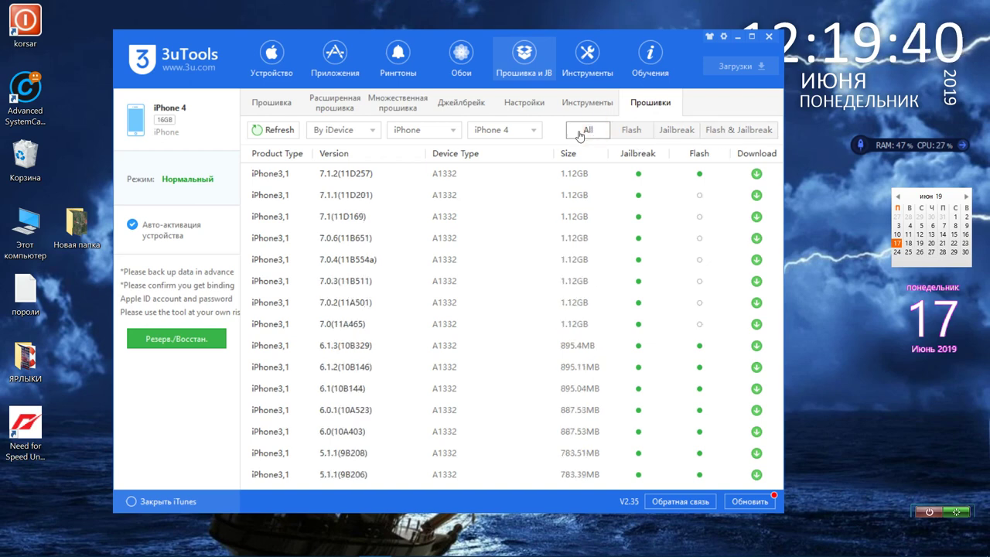
# - Look over the iPhone model choices and revisit the Джейлбрейк, Множественная прошивка, Расширенная прошивка and Прошивка sections
pyautogui.click(518, 133)
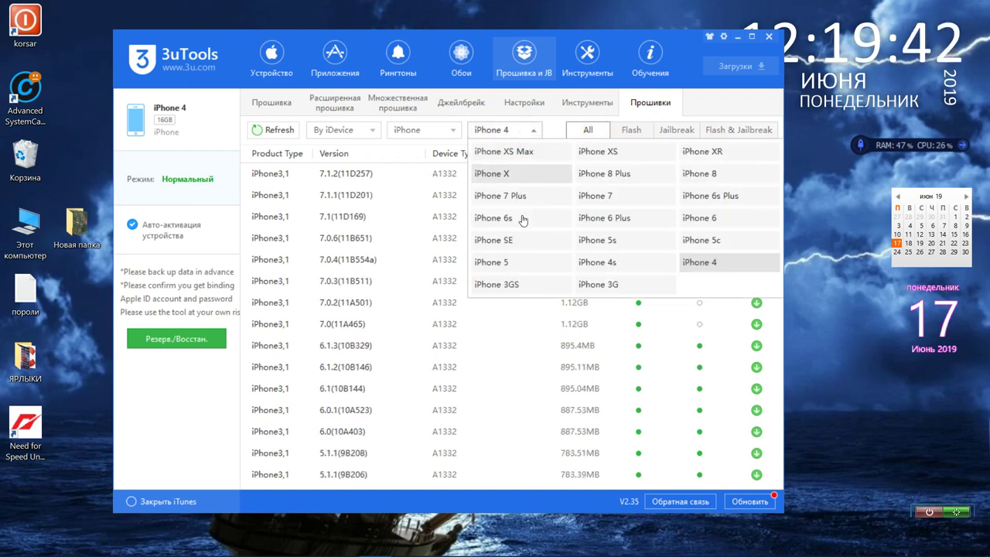
pyautogui.click(487, 101)
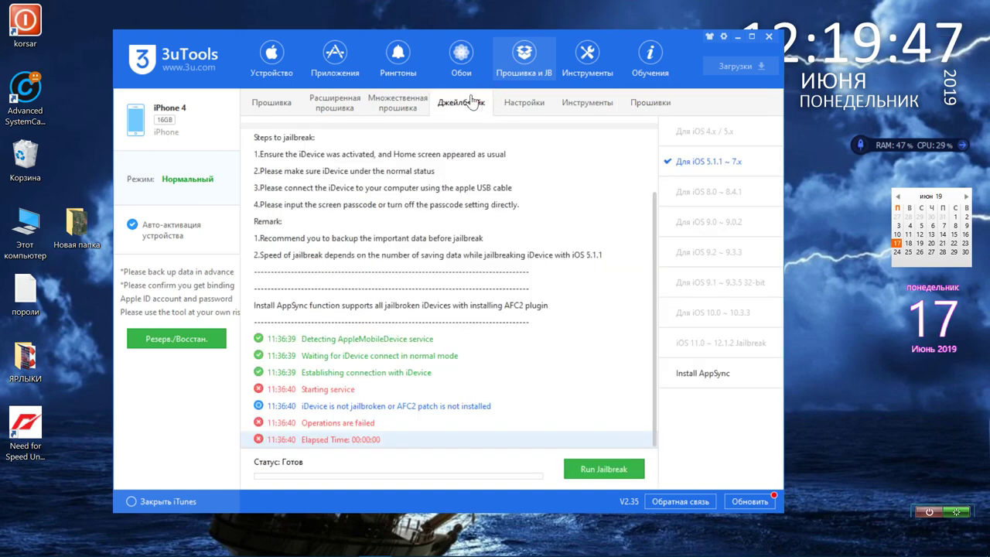
pyautogui.click(404, 105)
pyautogui.click(326, 108)
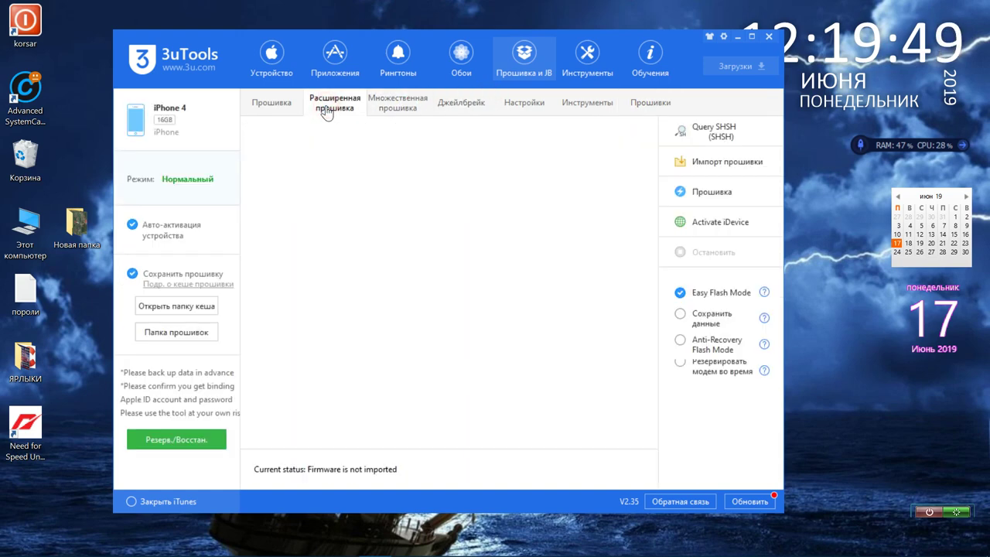
pyautogui.click(287, 103)
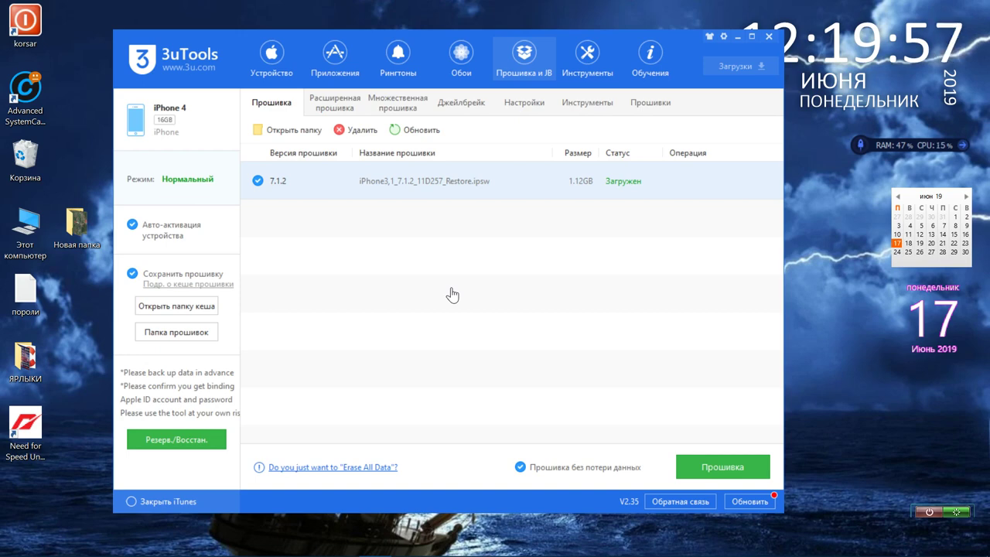
# - Revisit the Джейлбрейк, Настройки and Инструменты sections, and filter the iPhone 4 list in Прошивки by Jailbreak
pyautogui.click(462, 103)
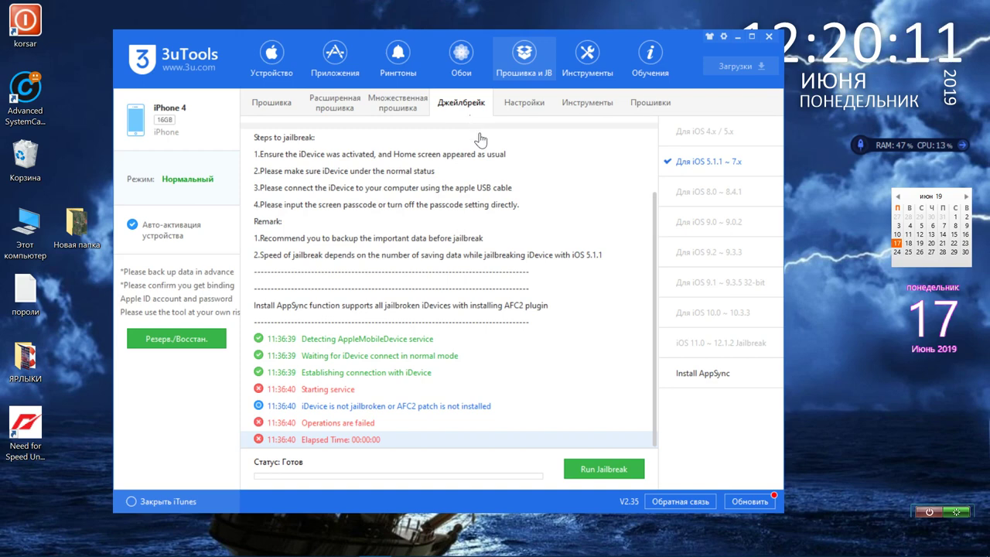
pyautogui.click(524, 103)
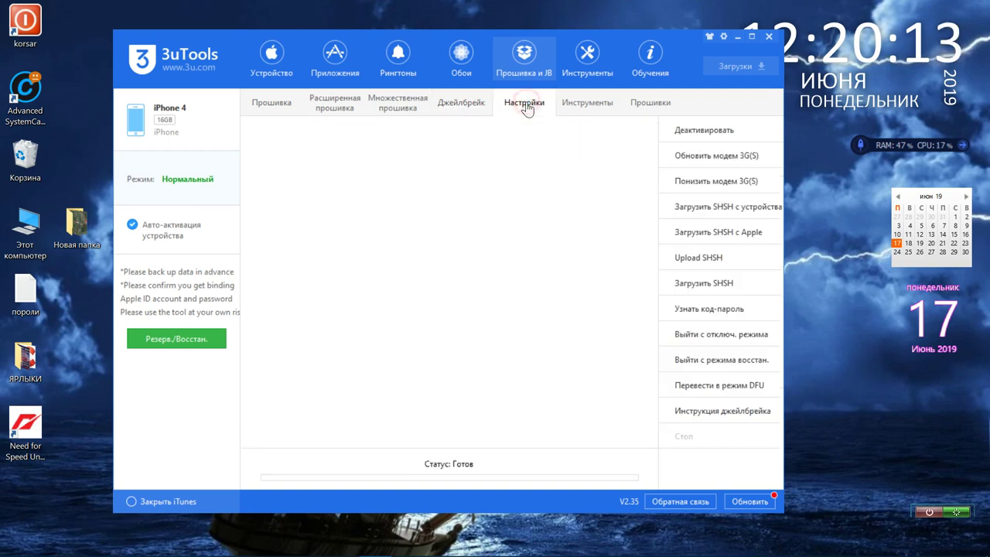
pyautogui.click(601, 111)
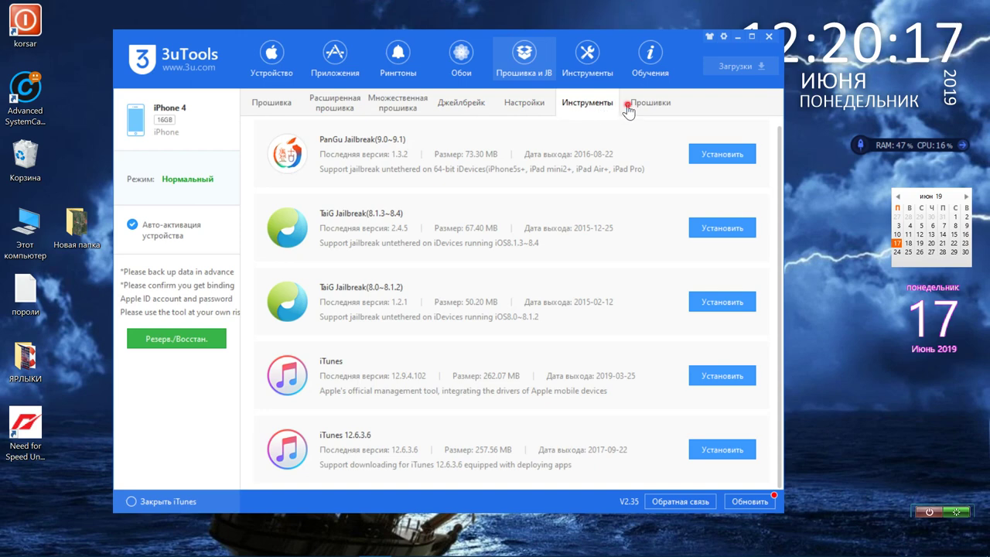
pyautogui.click(626, 104)
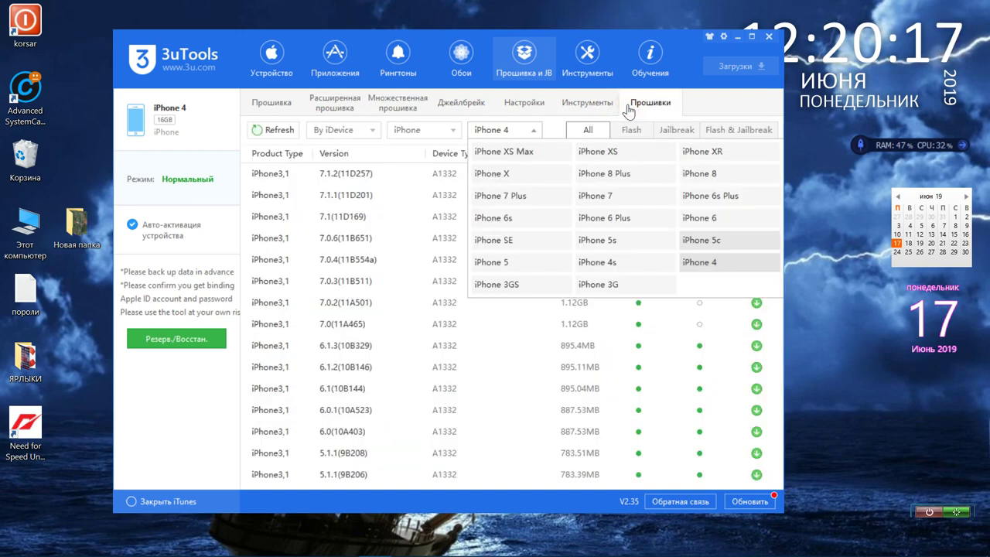
pyautogui.click(672, 133)
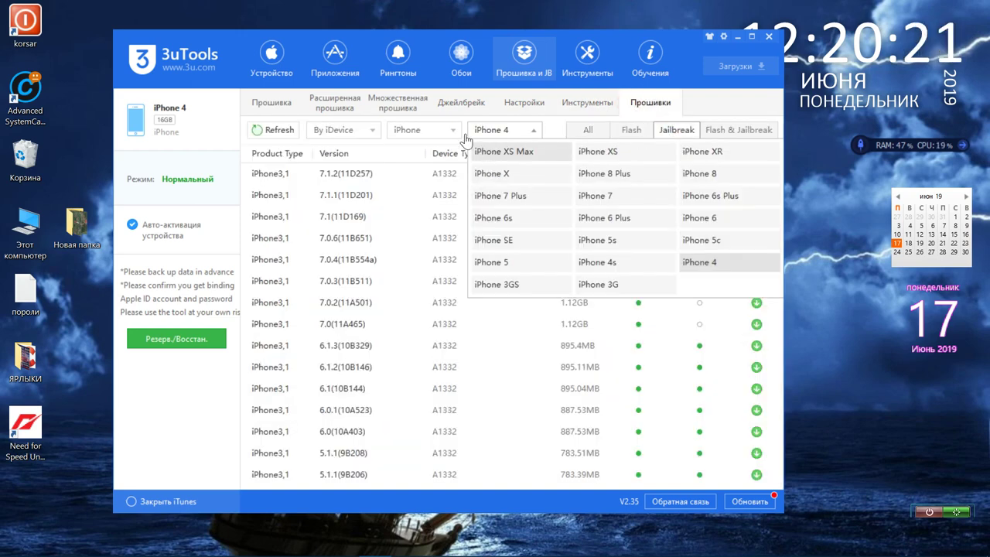
# - View the connected iPhone's device information and its full set of tools without launching any of them
pyautogui.click(271, 68)
pyautogui.click(184, 135)
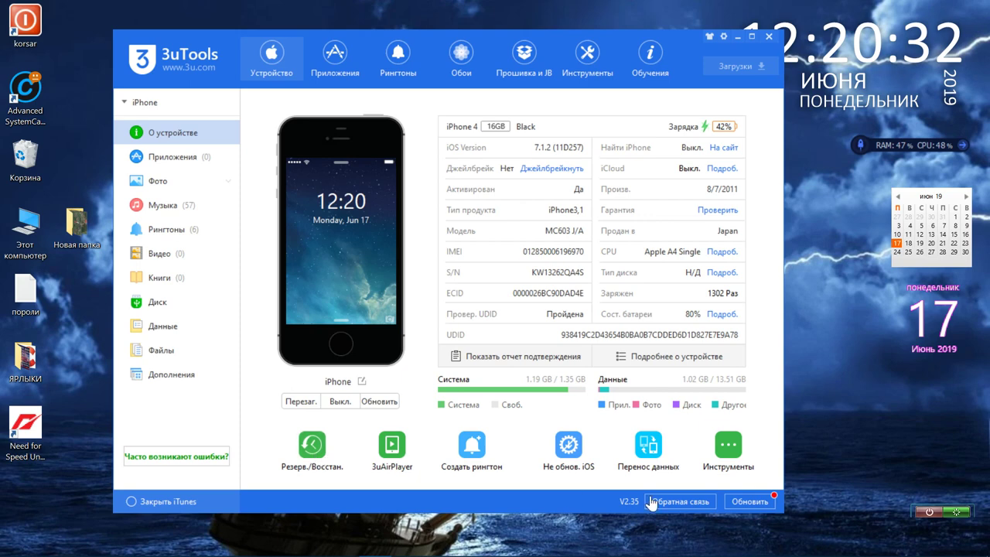
pyautogui.click(727, 446)
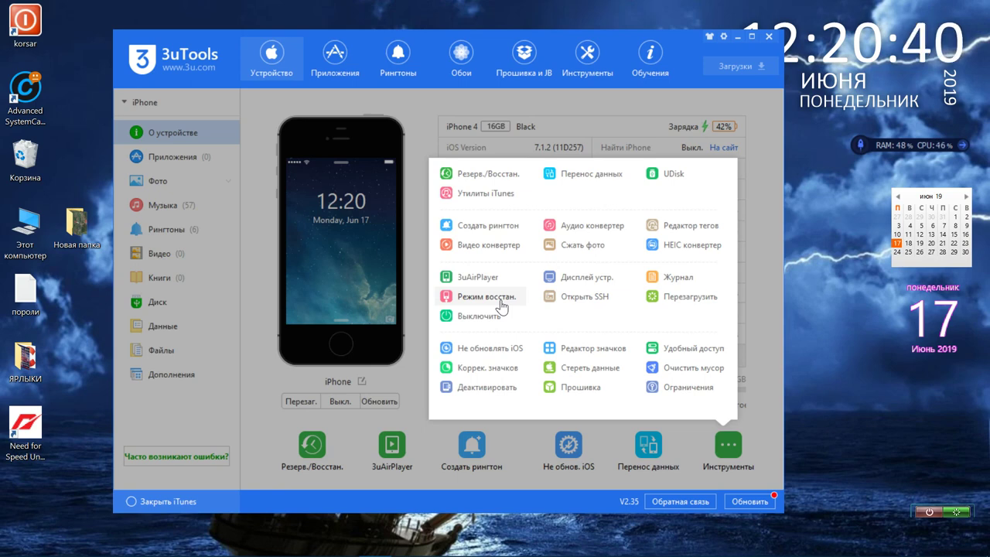
pyautogui.click(761, 249)
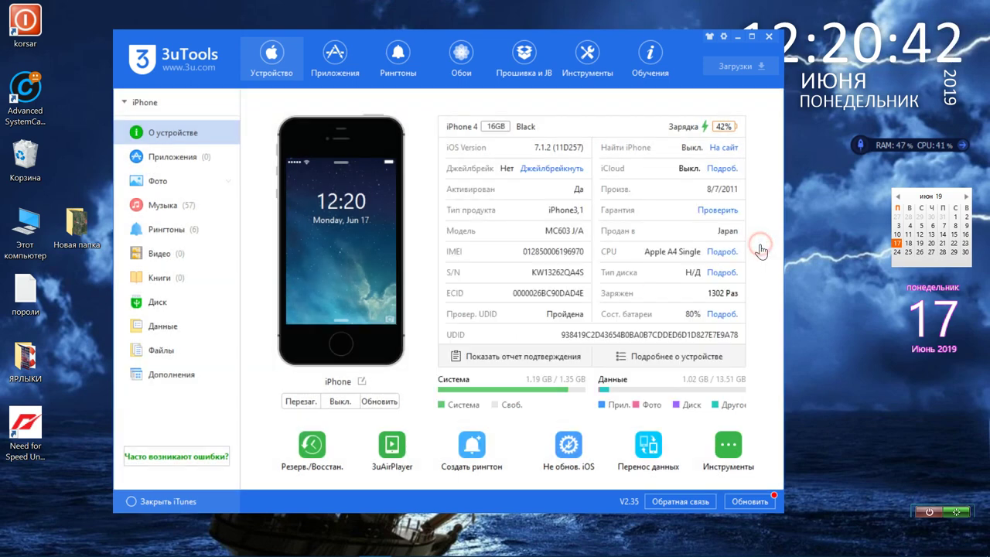
# - Select iPhone 4 as the model in the Прошивки list, check the By iDevice choices and return to the Прошивка section
pyautogui.click(524, 58)
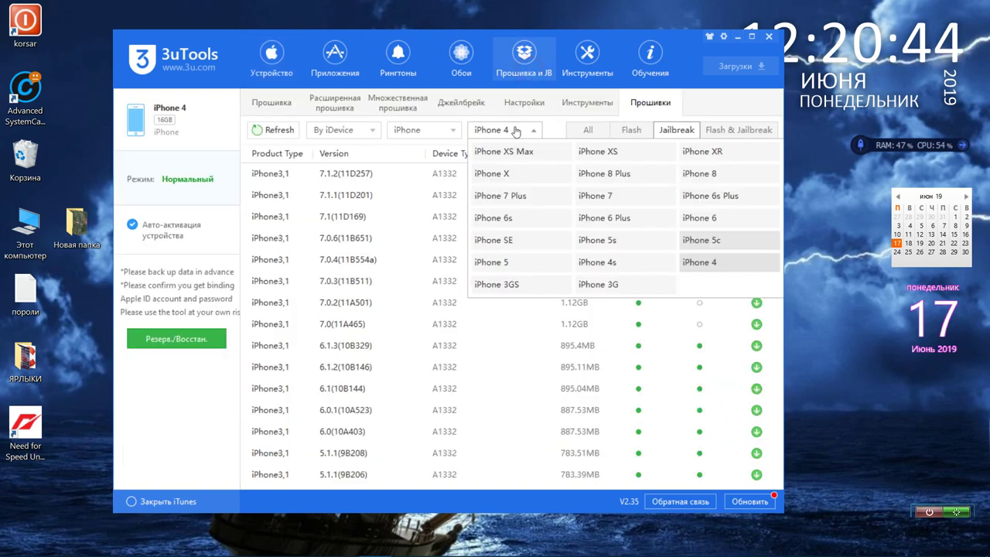
pyautogui.click(693, 262)
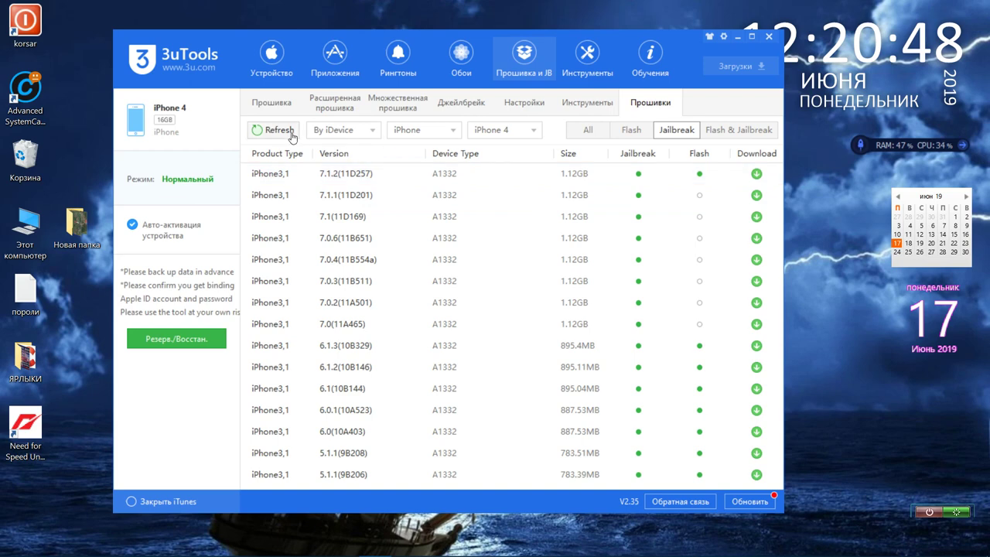
pyautogui.click(338, 132)
pyautogui.click(338, 131)
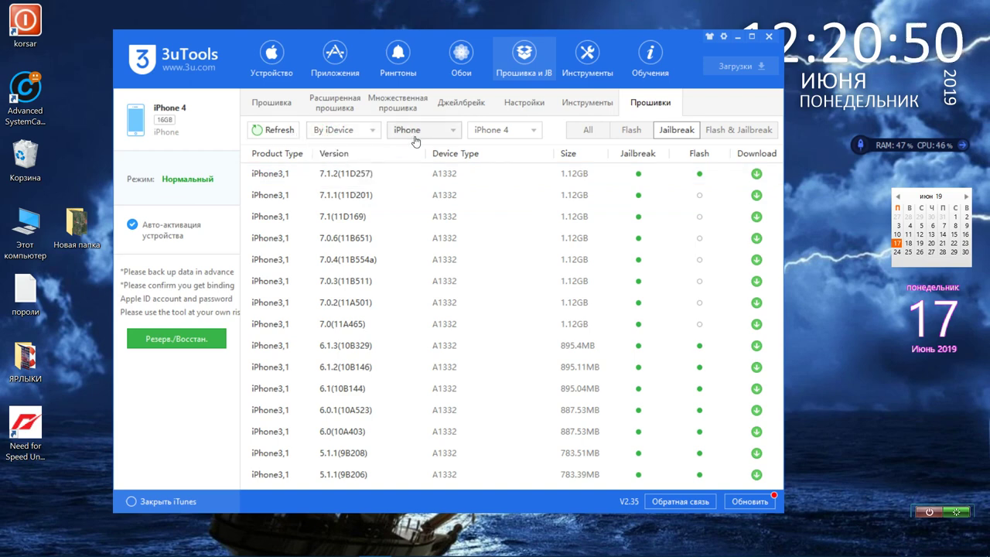
pyautogui.click(271, 102)
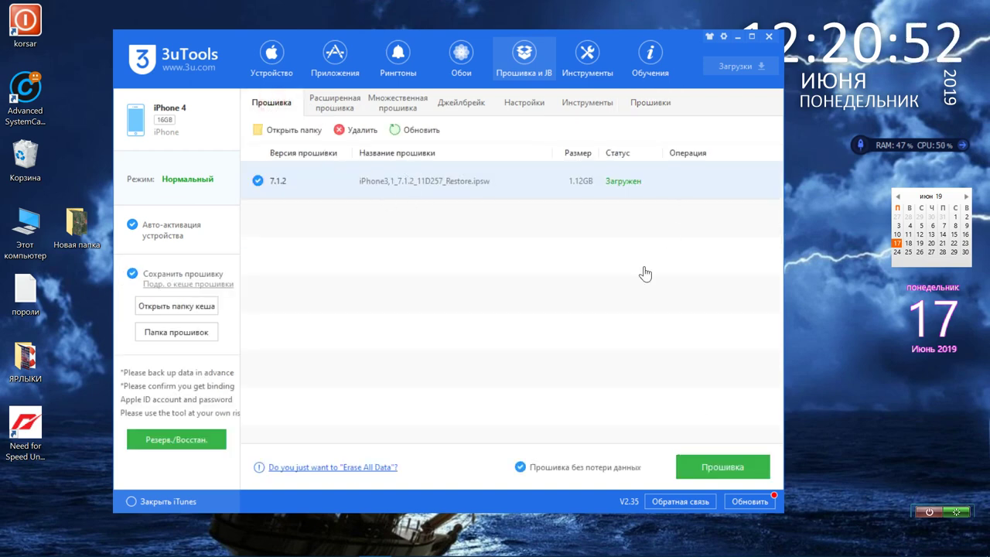